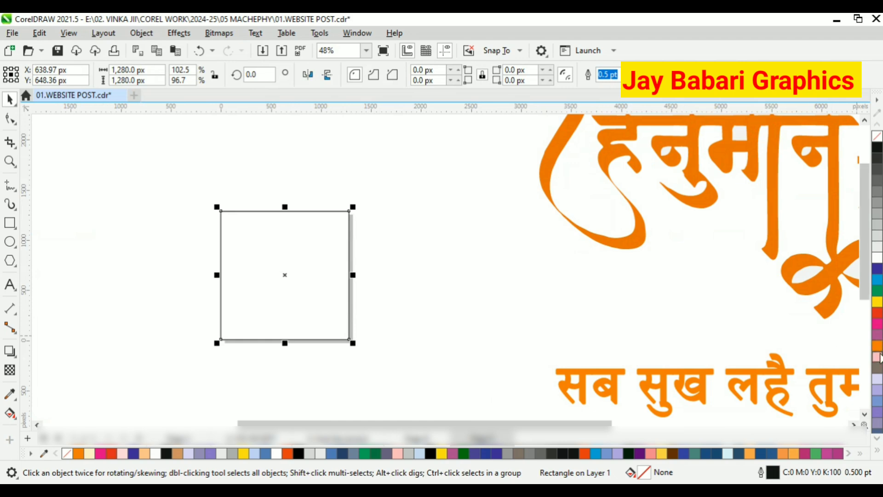
- Fill the 1,280 px square with orange and apply an elliptical fountain fill fading from a white centre
{"action": "left_click", "coordinate": [878, 346]}
{"action": "scroll", "coordinate": [294, 280], "scroll_direction": "down", "scroll_amount": 1}
{"action": "scroll", "coordinate": [294, 280], "scroll_direction": "up", "scroll_amount": 2}
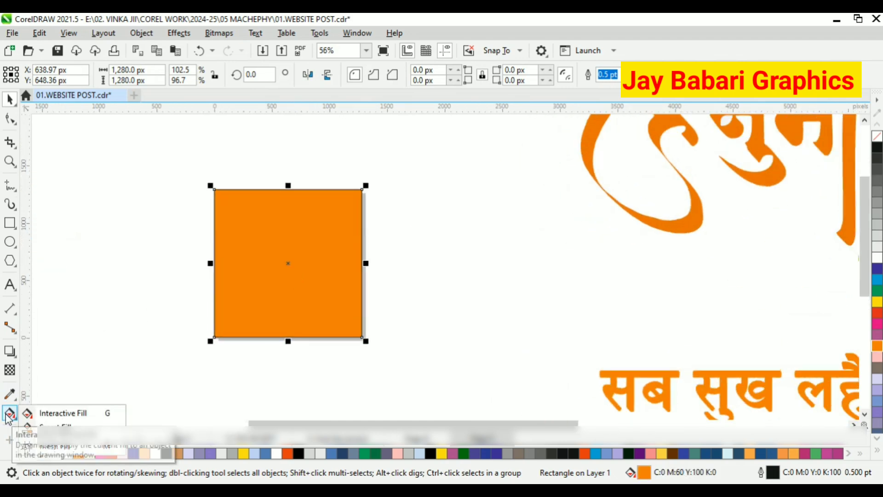
{"action": "left_click", "coordinate": [9, 416]}
{"action": "scroll", "coordinate": [235, 303], "scroll_direction": "up", "scroll_amount": 1}
{"action": "left_click_drag", "start_coordinate": [270, 249], "coordinate": [401, 231]}
{"action": "left_click", "coordinate": [230, 74]}
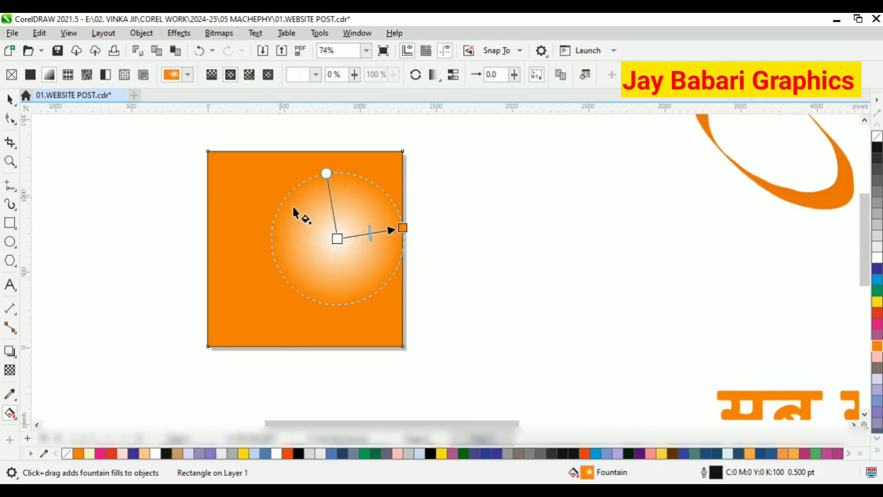
- Reposition the fountain fill's white node to the square's centre and enlarge the ellipse past the square's edges
{"action": "left_click_drag", "start_coordinate": [339, 239], "coordinate": [272, 252]}
{"action": "scroll", "coordinate": [347, 224], "scroll_direction": "down", "scroll_amount": 1}
{"action": "scroll", "coordinate": [347, 224], "scroll_direction": "up", "scroll_amount": 1}
{"action": "left_click_drag", "start_coordinate": [380, 241], "coordinate": [431, 258]}
{"action": "scroll", "coordinate": [300, 291], "scroll_direction": "down", "scroll_amount": 1}
{"action": "left_click_drag", "start_coordinate": [254, 134], "coordinate": [261, 154]}
{"action": "scroll", "coordinate": [305, 277], "scroll_direction": "up", "scroll_amount": 1}
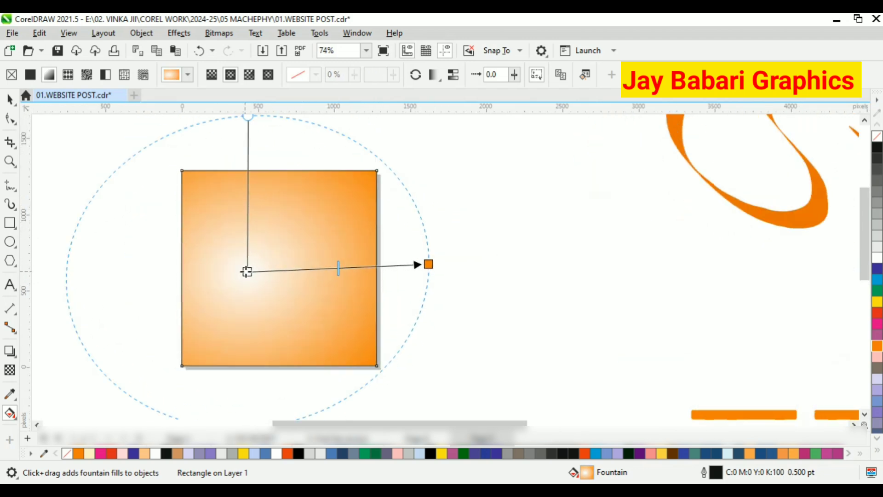
{"action": "left_click_drag", "start_coordinate": [247, 272], "coordinate": [279, 268]}
{"action": "scroll", "coordinate": [281, 268], "scroll_direction": "up", "scroll_amount": 1}
- Change the fountain fill's centre colour from white to a pale peach
{"action": "left_click", "coordinate": [256, 283]}
{"action": "left_click", "coordinate": [241, 225]}
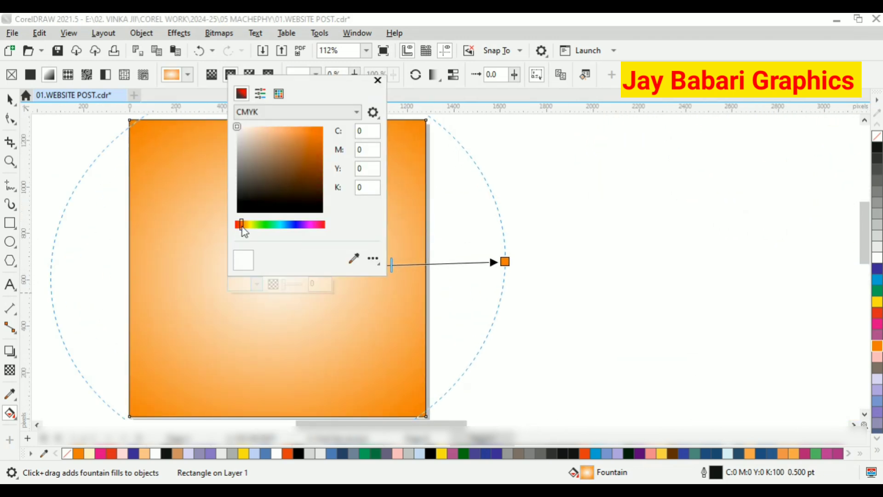
{"action": "left_click", "coordinate": [276, 112]}
{"action": "left_click", "coordinate": [252, 126]}
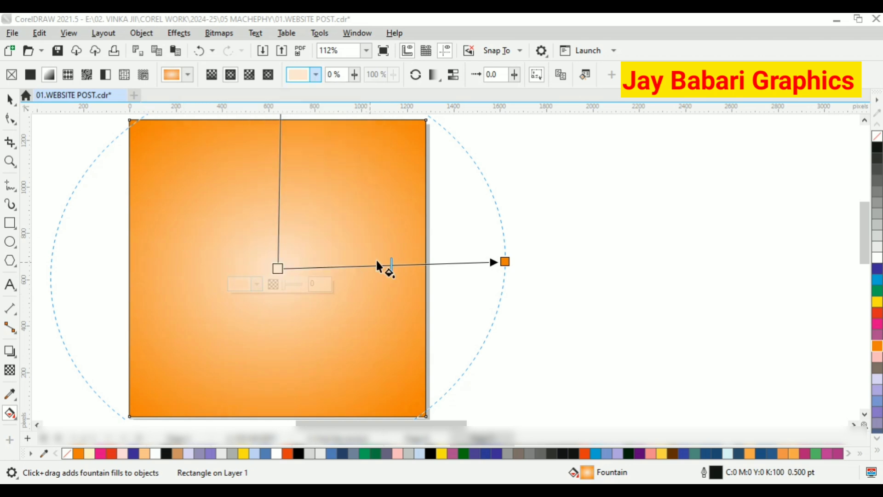
- Stretch the fountain fill's orange end node well beyond the square's edge for a softer gradient
{"action": "left_click_drag", "start_coordinate": [505, 261], "coordinate": [616, 269]}
{"action": "scroll", "coordinate": [315, 276], "scroll_direction": "down", "scroll_amount": 3}
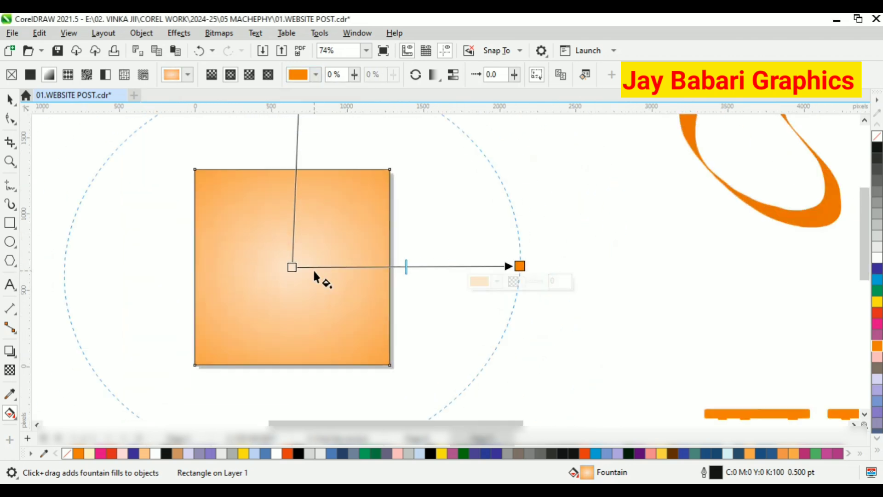
{"action": "left_click_drag", "start_coordinate": [414, 288], "coordinate": [458, 273]}
{"action": "left_click_drag", "start_coordinate": [351, 278], "coordinate": [371, 279]}
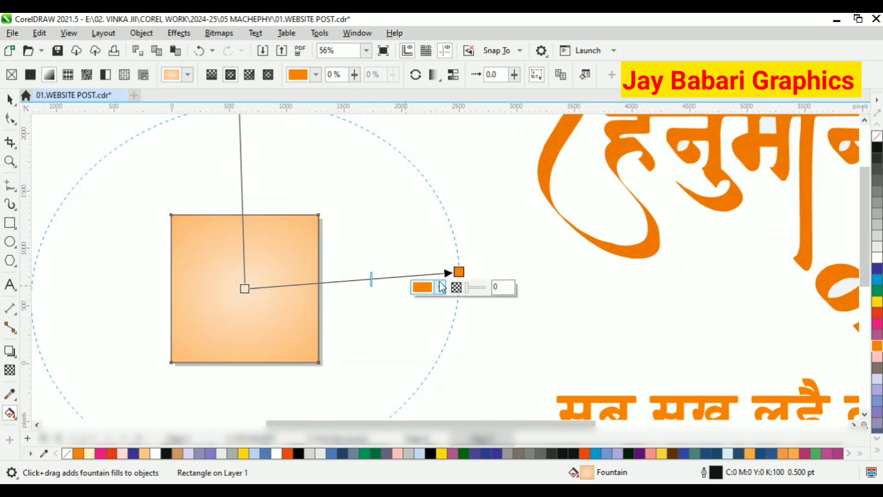
{"action": "left_click_drag", "start_coordinate": [451, 268], "coordinate": [394, 271]}
{"action": "key", "text": "ctrl+z"}
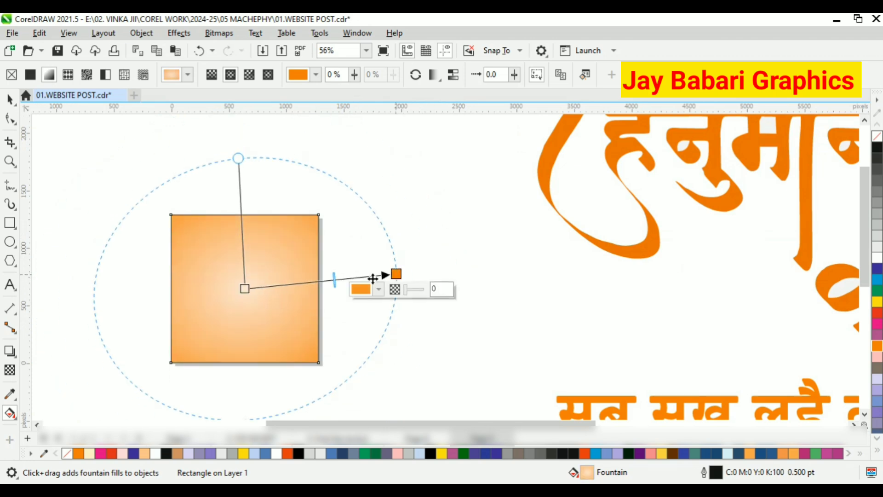
{"action": "left_click_drag", "start_coordinate": [332, 279], "coordinate": [437, 270]}
- Remove the outline from the gradient-filled square
{"action": "key", "text": "space"}
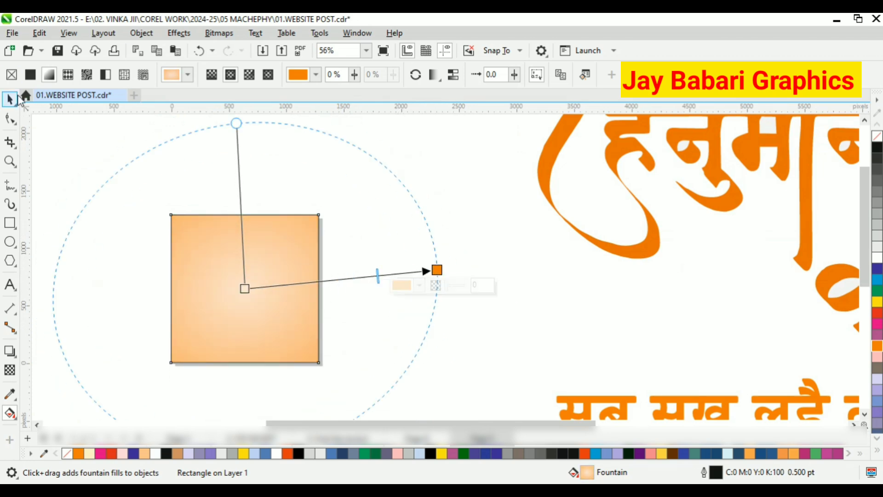
{"action": "right_click", "coordinate": [880, 136]}
{"action": "key", "text": "Escape"}
{"action": "scroll", "coordinate": [259, 260], "scroll_direction": "up", "scroll_amount": 1}
- Edit the square's fountain fill so its light centre is offset to X -2 % and Y 18 %, and apply it
{"action": "left_click", "coordinate": [258, 259]}
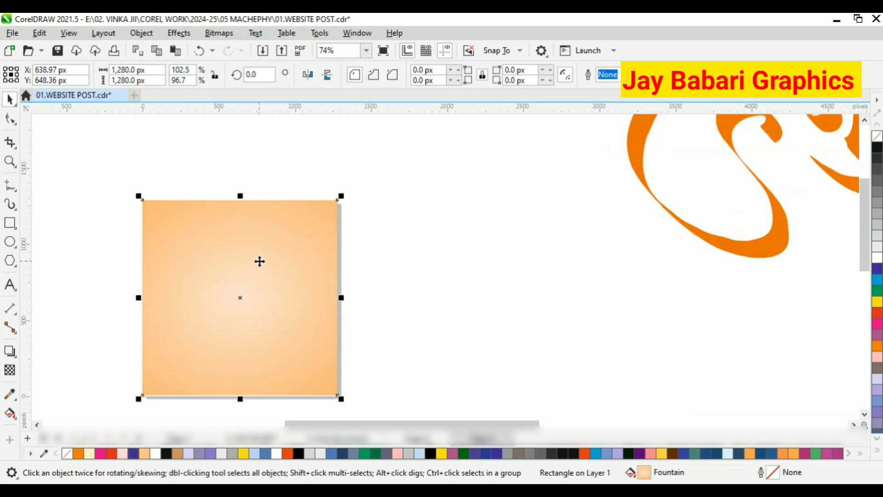
{"action": "scroll", "coordinate": [260, 261], "scroll_direction": "down", "scroll_amount": 1}
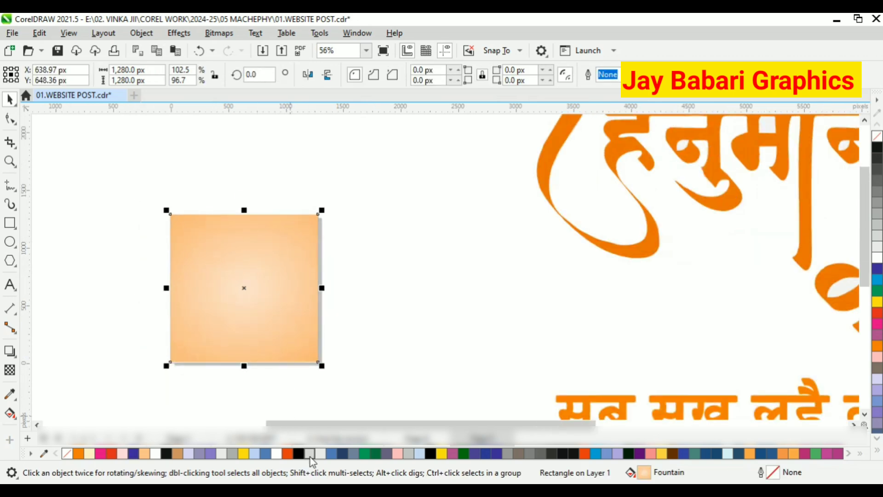
{"action": "double_click", "coordinate": [645, 475]}
{"action": "left_click", "coordinate": [274, 210]}
{"action": "left_click", "coordinate": [355, 241]}
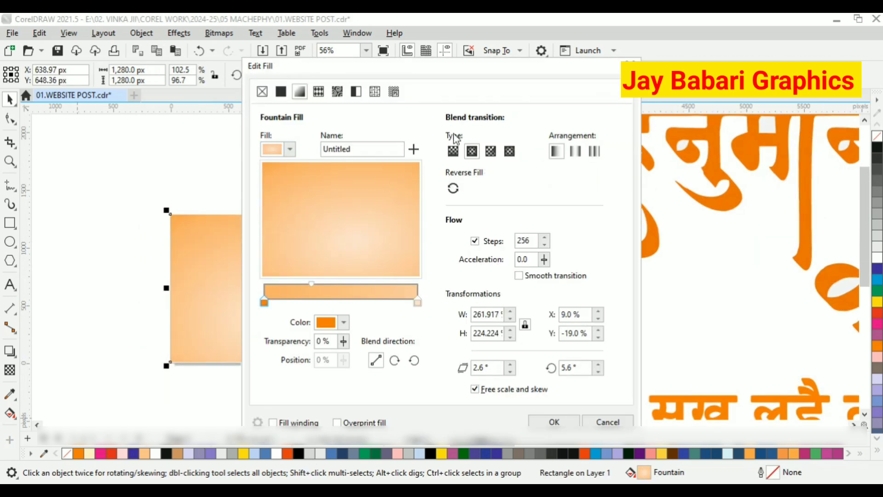
{"action": "left_click_drag", "start_coordinate": [422, 68], "coordinate": [789, 68]}
{"action": "left_click", "coordinate": [717, 216]}
{"action": "left_click", "coordinate": [703, 196]}
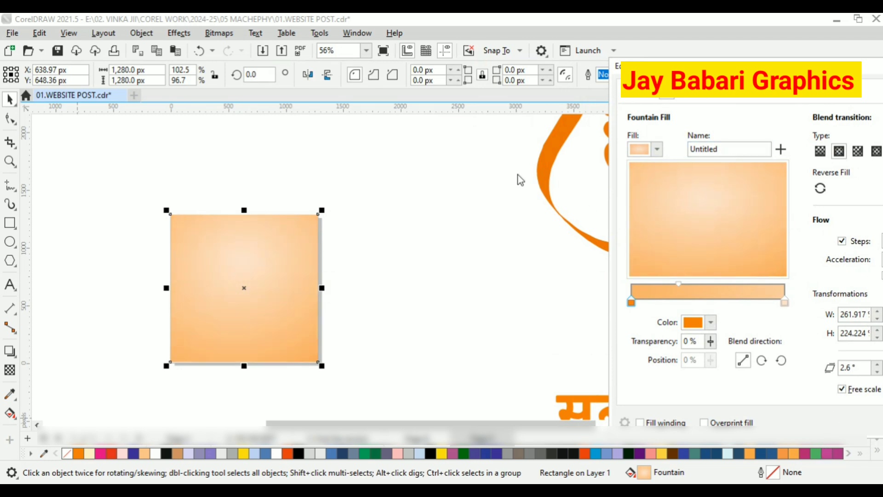
{"action": "left_click_drag", "start_coordinate": [800, 66], "coordinate": [560, 47]}
{"action": "left_click", "coordinate": [678, 402]}
{"action": "left_click", "coordinate": [445, 252]}
{"action": "scroll", "coordinate": [367, 230], "scroll_direction": "down", "scroll_amount": 2}
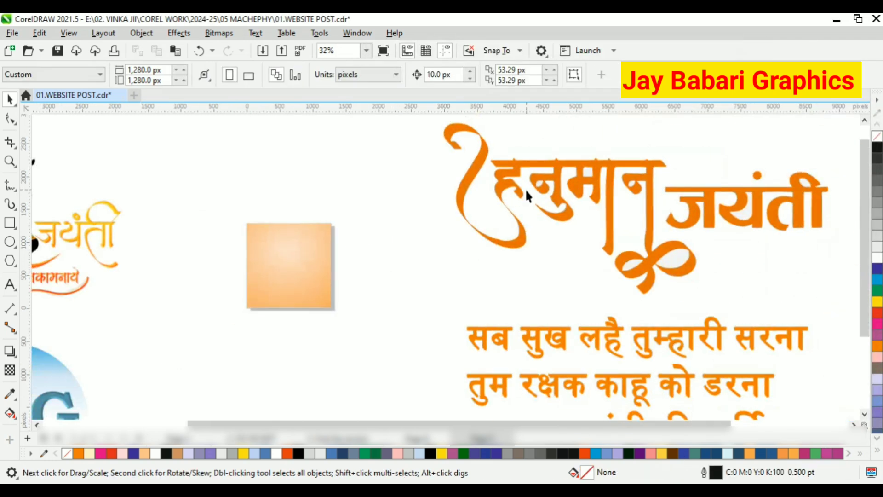
- Scale the Hanuman Jayanti image to about 2,040 px and move it over the gradient square
{"action": "scroll", "coordinate": [526, 195], "scroll_direction": "down", "scroll_amount": 1}
{"action": "left_click", "coordinate": [191, 226]}
{"action": "left_click_drag", "start_coordinate": [192, 225], "coordinate": [256, 226]}
{"action": "scroll", "coordinate": [258, 233], "scroll_direction": "up", "scroll_amount": 1}
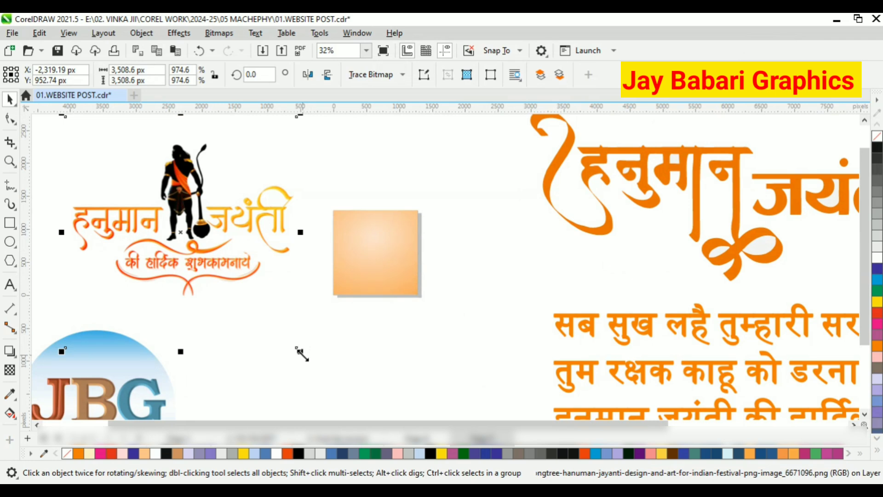
{"action": "left_click_drag", "start_coordinate": [302, 354], "coordinate": [250, 302]}
{"action": "left_click_drag", "start_coordinate": [229, 254], "coordinate": [405, 250]}
{"action": "scroll", "coordinate": [405, 249], "scroll_direction": "up", "scroll_amount": 1}
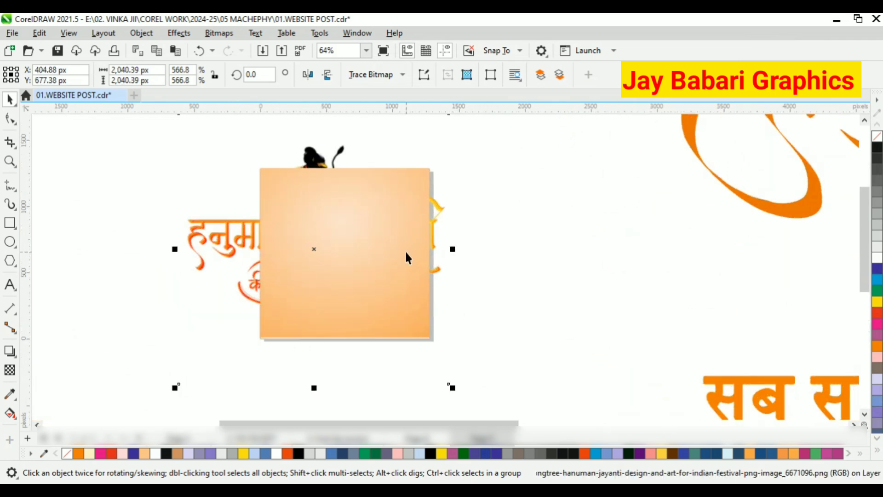
- Bring the Hanuman Jayanti image in front of the gradient square
{"action": "right_click", "coordinate": [243, 237]}
{"action": "left_click", "coordinate": [278, 216]}
{"action": "key", "text": "ctrl+z"}
{"action": "right_click", "coordinate": [237, 225]}
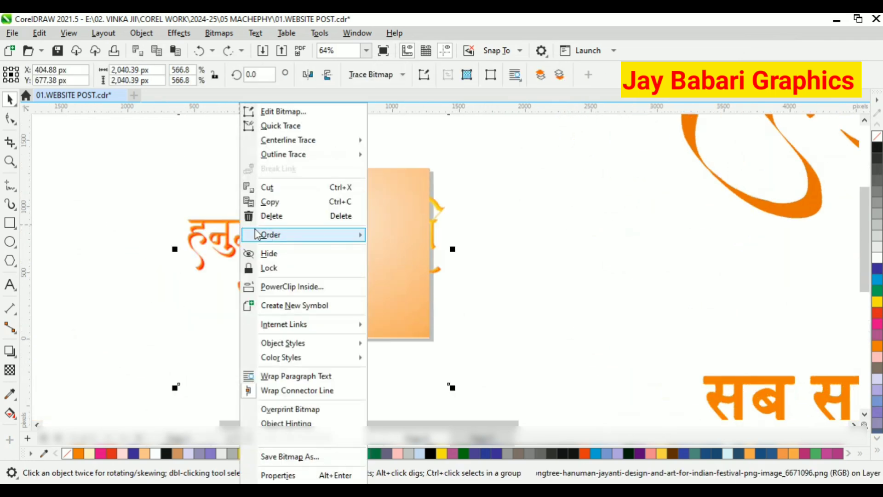
{"action": "mouse_move", "coordinate": [257, 234]}
{"action": "left_click", "coordinate": [415, 272]}
- Scale the Hanuman Jayanti image down to about 975 px and place it near the middle of the square
{"action": "left_click_drag", "start_coordinate": [454, 387], "coordinate": [375, 339]}
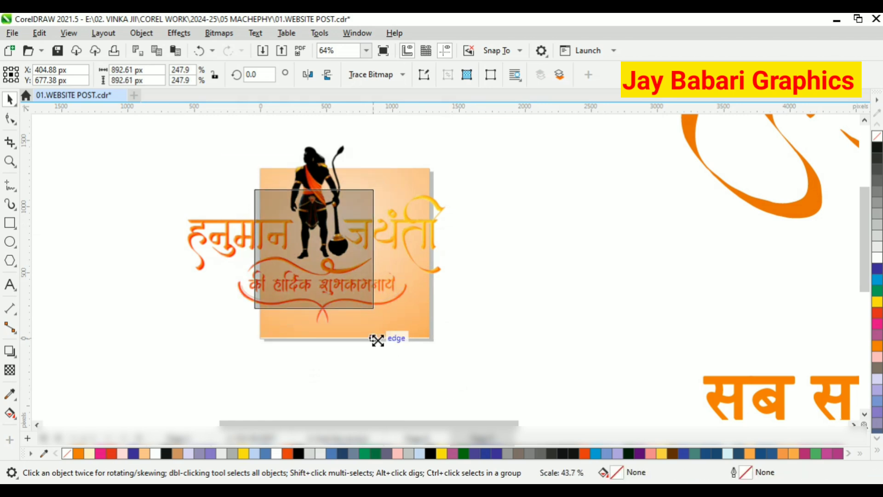
{"action": "scroll", "coordinate": [350, 236], "scroll_direction": "up", "scroll_amount": 2}
{"action": "scroll", "coordinate": [417, 236], "scroll_direction": "down", "scroll_amount": 1}
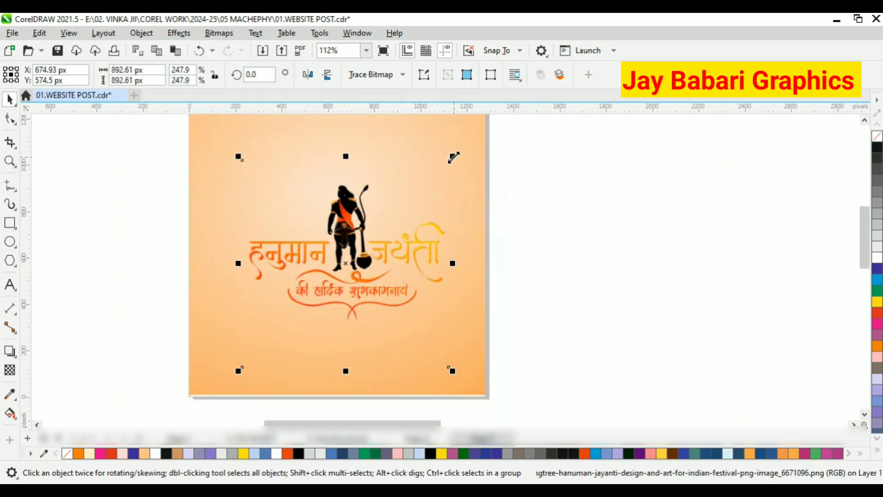
{"action": "left_click_drag", "start_coordinate": [454, 158], "coordinate": [464, 147]}
{"action": "scroll", "coordinate": [374, 236], "scroll_direction": "up", "scroll_amount": 1}
- Open the square's fountain fill for editing and bring up the visual colour picker for its outer colour
{"action": "left_click", "coordinate": [503, 367]}
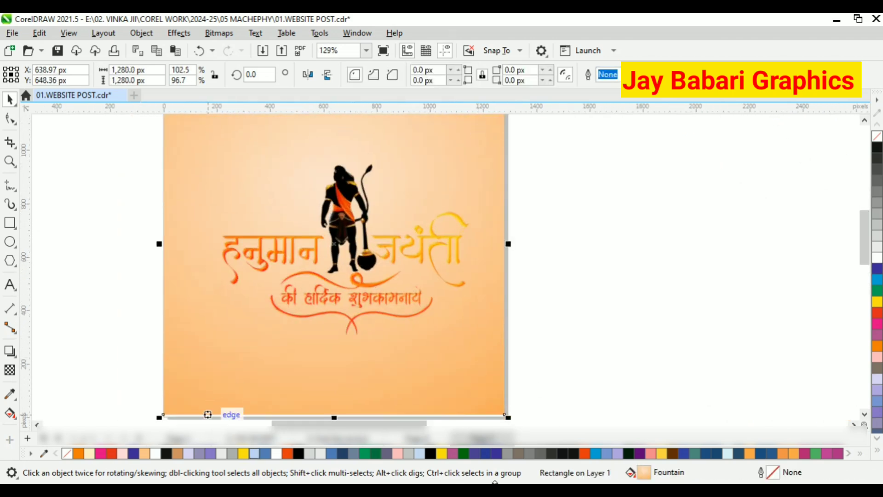
{"action": "double_click", "coordinate": [644, 472]}
{"action": "left_click", "coordinate": [333, 325]}
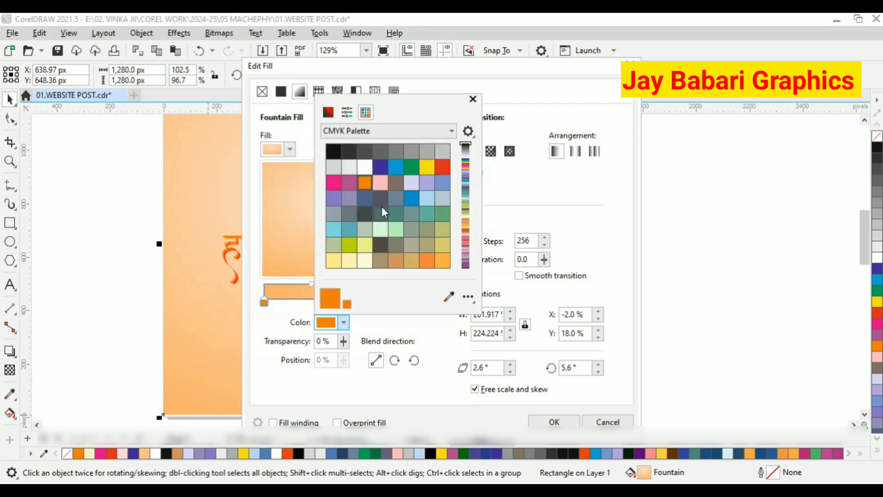
{"action": "left_click", "coordinate": [476, 73]}
{"action": "left_click_drag", "start_coordinate": [476, 72], "coordinate": [732, 110]}
{"action": "left_click", "coordinate": [599, 361]}
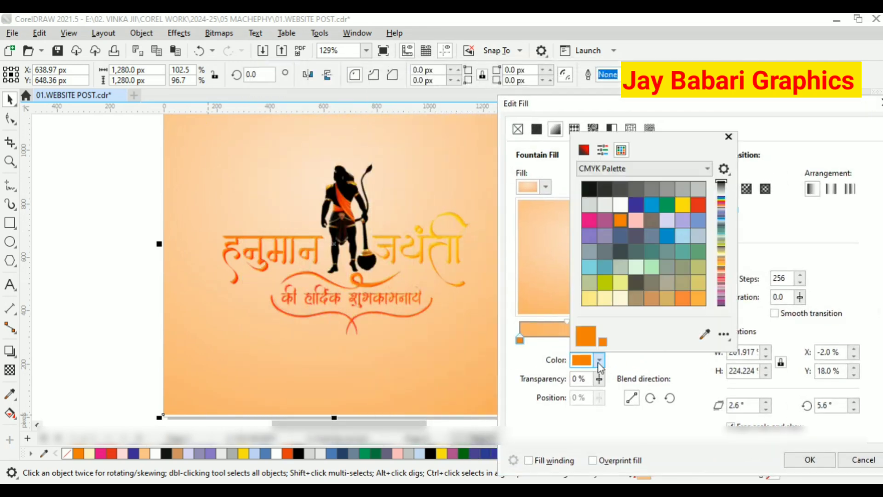
{"action": "left_click", "coordinate": [583, 151]}
- Try green, black, yellow and muted grey tones as the gradient's outer colour
{"action": "left_click_drag", "start_coordinate": [602, 195], "coordinate": [602, 281]}
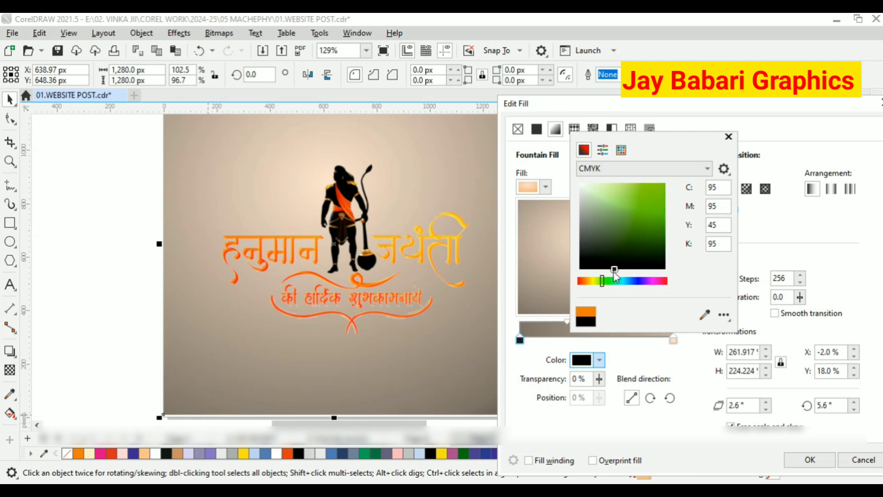
{"action": "left_click", "coordinate": [611, 197]}
{"action": "left_click_drag", "start_coordinate": [612, 197], "coordinate": [606, 194]}
{"action": "left_click_drag", "start_coordinate": [601, 281], "coordinate": [590, 281]}
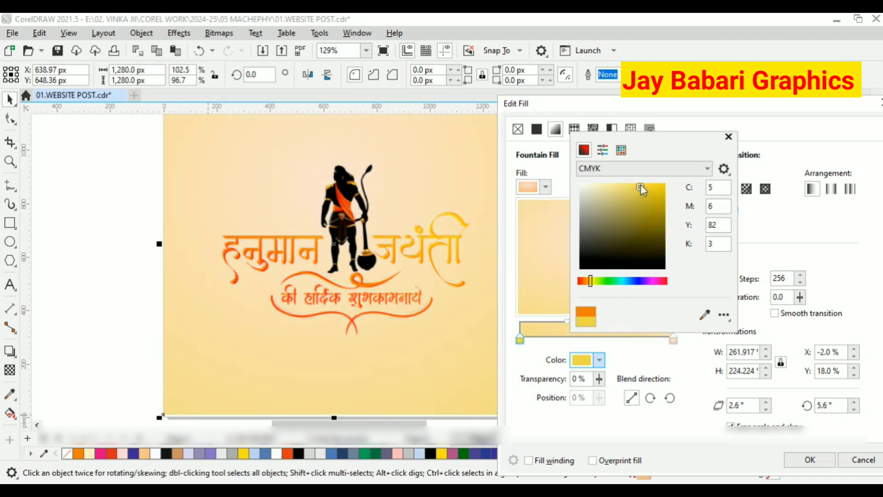
{"action": "left_click_drag", "start_coordinate": [640, 189], "coordinate": [614, 233]}
{"action": "left_click", "coordinate": [581, 185]}
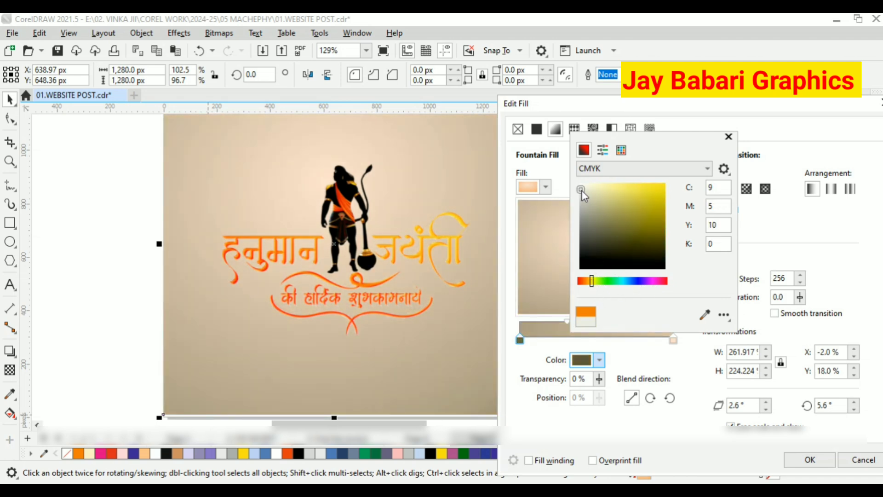
{"action": "left_click_drag", "start_coordinate": [581, 197], "coordinate": [577, 230]}
- Try dark teal and near-black blue shades as the gradient's outer colour
{"action": "left_click", "coordinate": [625, 280]}
{"action": "left_click", "coordinate": [638, 231]}
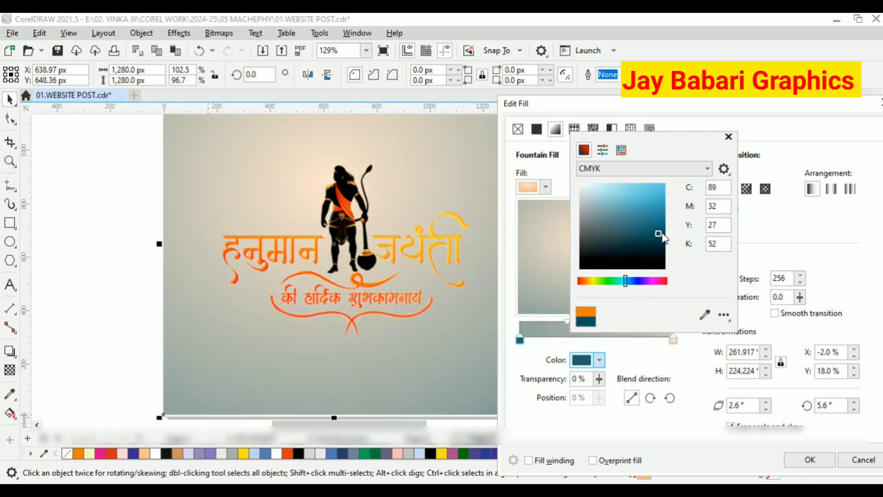
{"action": "left_click_drag", "start_coordinate": [662, 233], "coordinate": [671, 251]}
{"action": "left_click", "coordinate": [654, 261]}
- Set the gradient's outer colour to a very pale lavender, about C 4, M 9, Y 0, K 0
{"action": "left_click_drag", "start_coordinate": [640, 281], "coordinate": [647, 281]}
{"action": "left_click", "coordinate": [657, 250]}
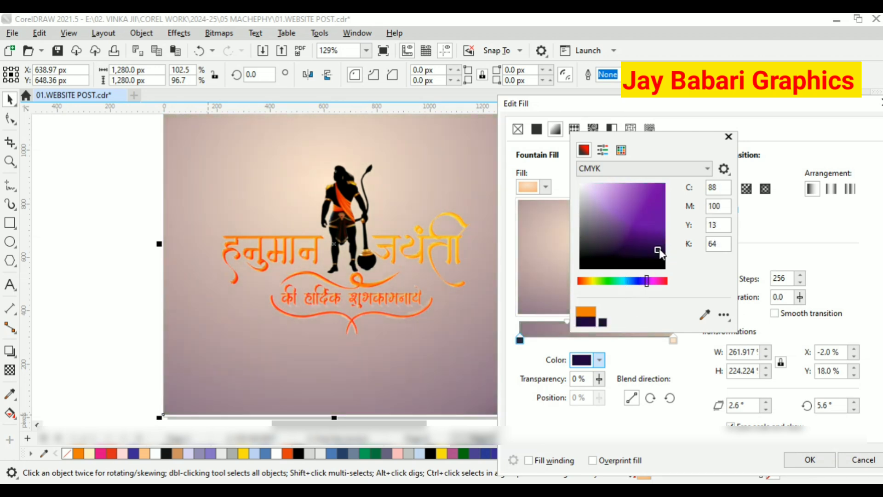
{"action": "mouse_move", "coordinate": [659, 251]}
{"action": "left_mouse_down"}
{"action": "mouse_move", "coordinate": [642, 208]}
{"action": "mouse_move", "coordinate": [614, 223]}
{"action": "mouse_move", "coordinate": [591, 216]}
{"action": "mouse_move", "coordinate": [582, 194]}
{"action": "left_mouse_up"}
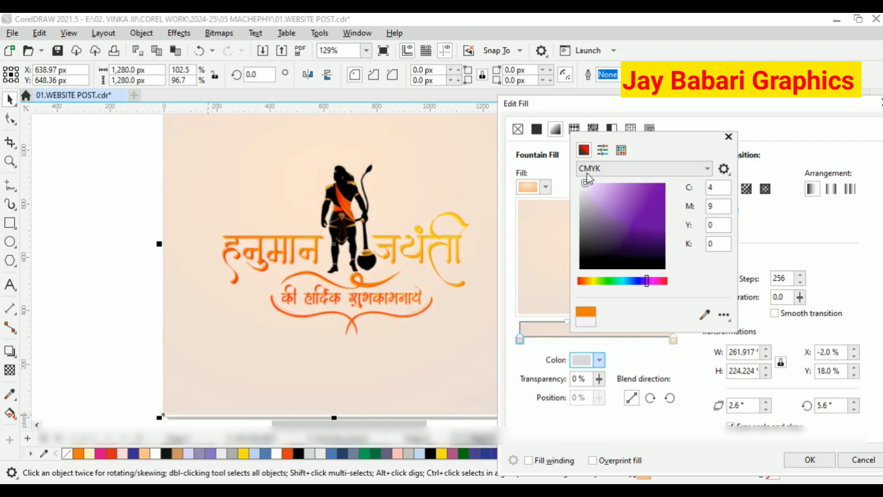
{"action": "left_click", "coordinate": [612, 383]}
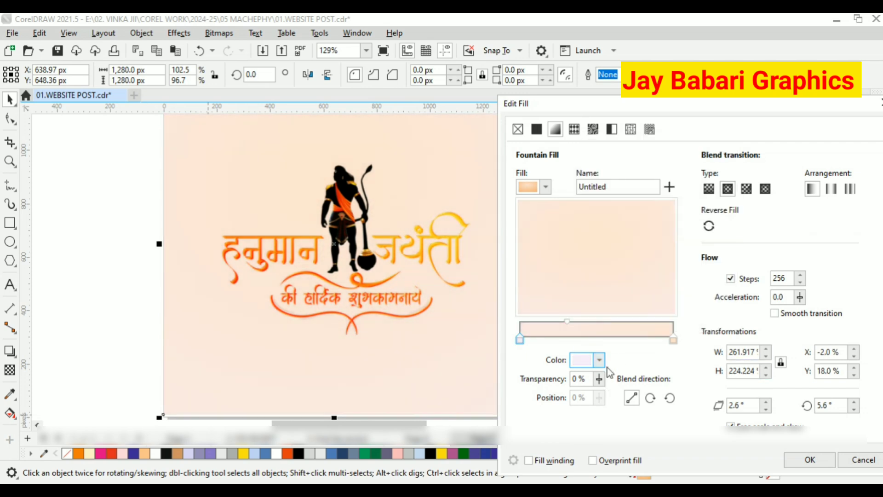
- Set the gradient's centre colour to a light grey-beige, C 11, M 11, Y 13, K 0, and apply the fill
{"action": "left_click", "coordinate": [673, 340]}
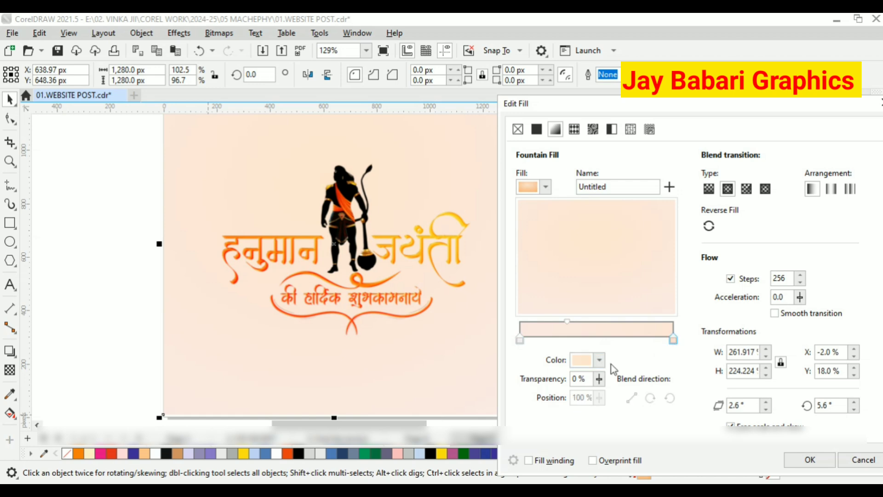
{"action": "left_click", "coordinate": [599, 359]}
{"action": "left_click", "coordinate": [580, 203]}
{"action": "left_click", "coordinate": [583, 210]}
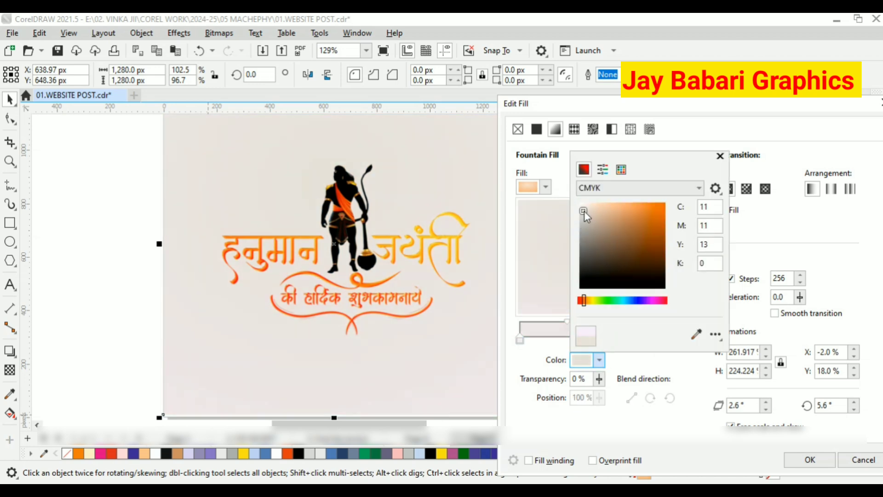
{"action": "left_click", "coordinate": [533, 324]}
{"action": "left_click", "coordinate": [809, 460]}
- Crop away empty area around the Hanuman Jayanti image and scale it down to about 763 px wide
{"action": "scroll", "coordinate": [377, 302], "scroll_direction": "down", "scroll_amount": 1}
{"action": "double_click", "coordinate": [400, 263]}
{"action": "scroll", "coordinate": [401, 263], "scroll_direction": "up", "scroll_amount": 1}
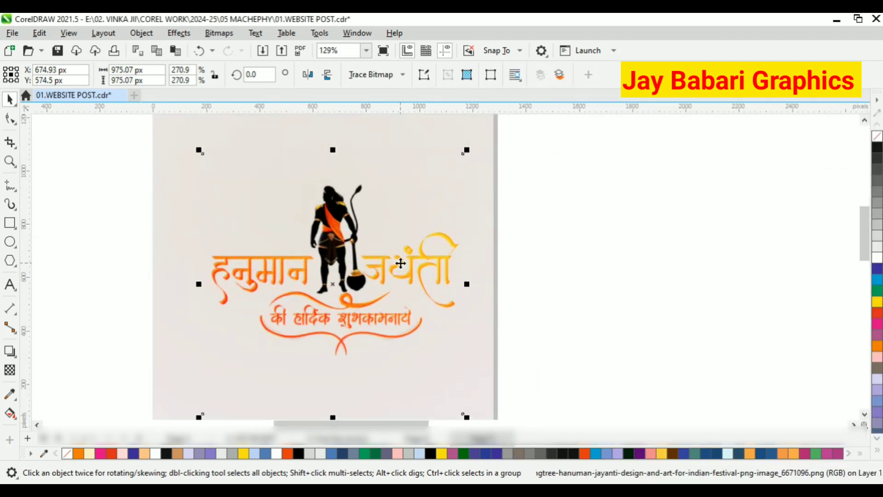
{"action": "key", "text": "Escape"}
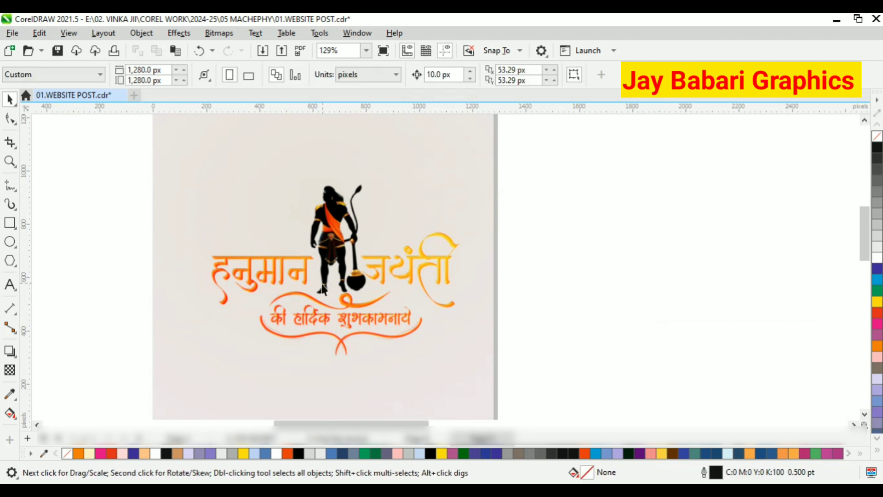
{"action": "left_click", "coordinate": [324, 281]}
{"action": "left_click", "coordinate": [10, 142]}
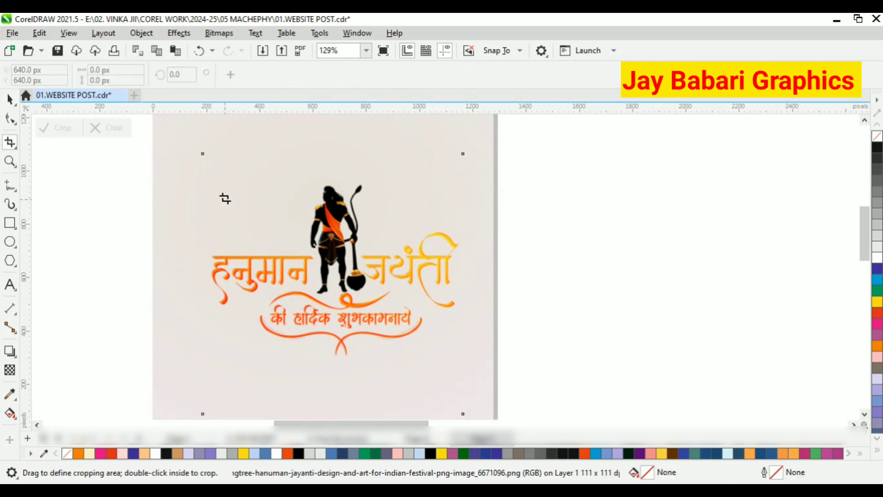
{"action": "left_click_drag", "start_coordinate": [188, 162], "coordinate": [441, 349]}
{"action": "key", "text": "Return"}
{"action": "left_click", "coordinate": [10, 99]}
{"action": "scroll", "coordinate": [294, 239], "scroll_direction": "down", "scroll_amount": 2}
{"action": "scroll", "coordinate": [319, 257], "scroll_direction": "up", "scroll_amount": 1}
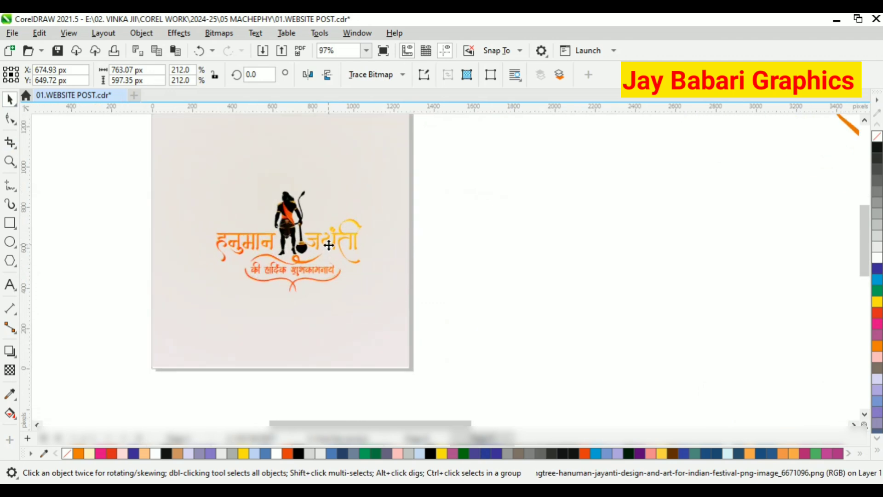
- Enlarge the Hanuman Jayanti artwork and place it centred in the lower half of the post
{"action": "left_click_drag", "start_coordinate": [329, 245], "coordinate": [321, 269]}
{"action": "scroll", "coordinate": [322, 270], "scroll_direction": "up", "scroll_amount": 1}
{"action": "left_click_drag", "start_coordinate": [372, 347], "coordinate": [403, 373]}
{"action": "left_click_drag", "start_coordinate": [336, 268], "coordinate": [329, 275]}
{"action": "left_click", "coordinate": [411, 283]}
{"action": "scroll", "coordinate": [411, 283], "scroll_direction": "down", "scroll_amount": 2}
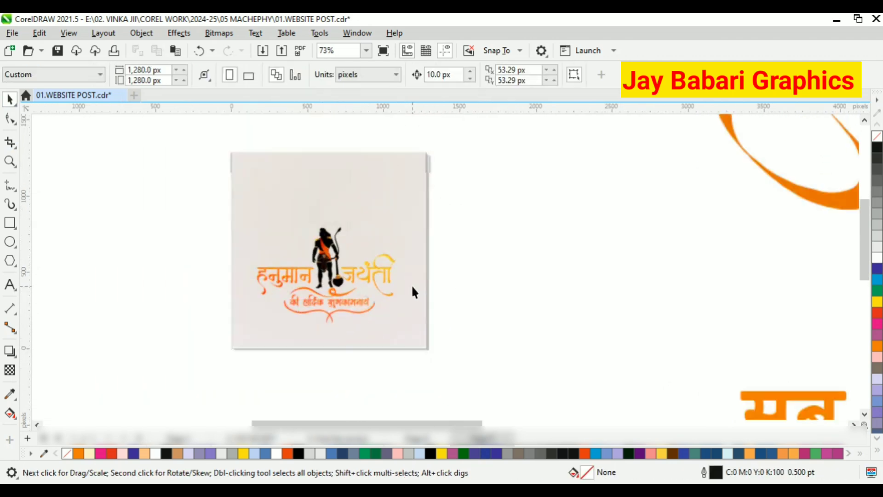
- Scale the round JBG logo down to about 870 px wide and move it next to the post
{"action": "scroll", "coordinate": [124, 215], "scroll_direction": "down", "scroll_amount": 1}
{"action": "scroll", "coordinate": [258, 294], "scroll_direction": "down", "scroll_amount": 3}
{"action": "left_click_drag", "start_coordinate": [89, 369], "coordinate": [177, 223]}
{"action": "scroll", "coordinate": [162, 193], "scroll_direction": "up", "scroll_amount": 1}
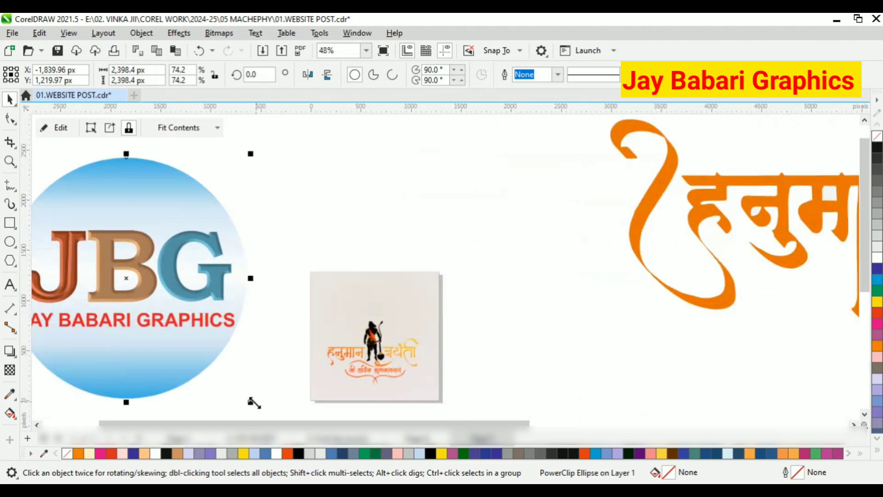
{"action": "left_click_drag", "start_coordinate": [252, 400], "coordinate": [178, 326]}
{"action": "left_click_drag", "start_coordinate": [149, 274], "coordinate": [319, 277]}
{"action": "scroll", "coordinate": [320, 281], "scroll_direction": "up", "scroll_amount": 1}
- Bring the JBG logo in front of the background and fit it into the post's upper-left corner at about 196 px wide
{"action": "right_click", "coordinate": [253, 244]}
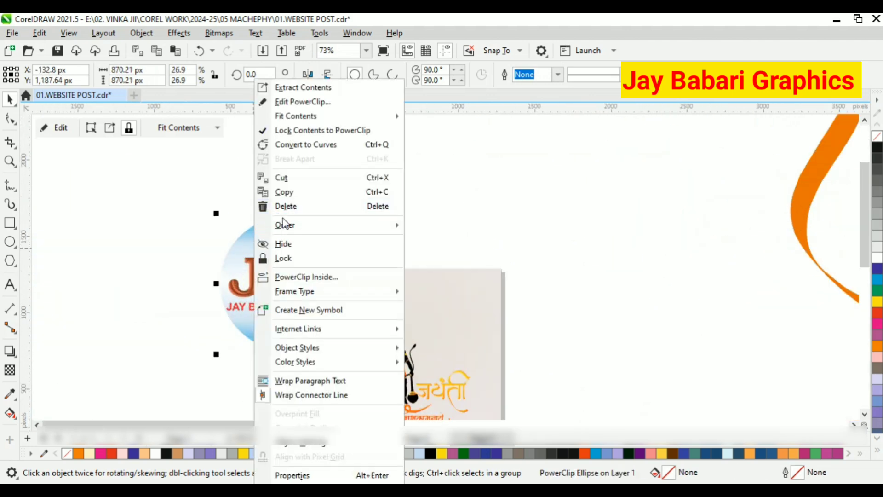
{"action": "mouse_move", "coordinate": [359, 228]}
{"action": "left_click", "coordinate": [478, 261]}
{"action": "left_click_drag", "start_coordinate": [355, 355], "coordinate": [301, 258]}
{"action": "scroll", "coordinate": [276, 259], "scroll_direction": "down", "scroll_amount": 1}
{"action": "scroll", "coordinate": [272, 269], "scroll_direction": "up", "scroll_amount": 2}
{"action": "mouse_move", "coordinate": [282, 235]}
{"action": "left_mouse_down"}
{"action": "mouse_move", "coordinate": [270, 226]}
{"action": "mouse_move", "coordinate": [276, 232]}
{"action": "left_mouse_up"}
{"action": "scroll", "coordinate": [270, 228], "scroll_direction": "up", "scroll_amount": 1}
{"action": "scroll", "coordinate": [276, 233], "scroll_direction": "up", "scroll_amount": 1}
{"action": "left_click_drag", "start_coordinate": [302, 269], "coordinate": [291, 258]}
{"action": "scroll", "coordinate": [158, 198], "scroll_direction": "down", "scroll_amount": 1}
{"action": "left_click", "coordinate": [221, 205]}
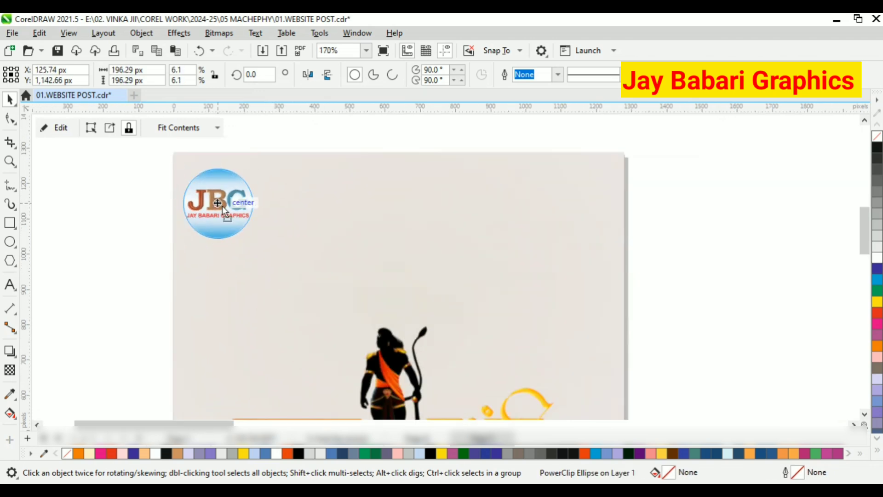
- Reduce the JBG logo in the post's corner to about 163 px wide
{"action": "left_click", "coordinate": [133, 201]}
{"action": "scroll", "coordinate": [134, 201], "scroll_direction": "down", "scroll_amount": 1}
{"action": "left_click", "coordinate": [192, 201]}
{"action": "scroll", "coordinate": [195, 203], "scroll_direction": "up", "scroll_amount": 1}
{"action": "left_click_drag", "start_coordinate": [238, 241], "coordinate": [217, 216]}
{"action": "left_click", "coordinate": [88, 195]}
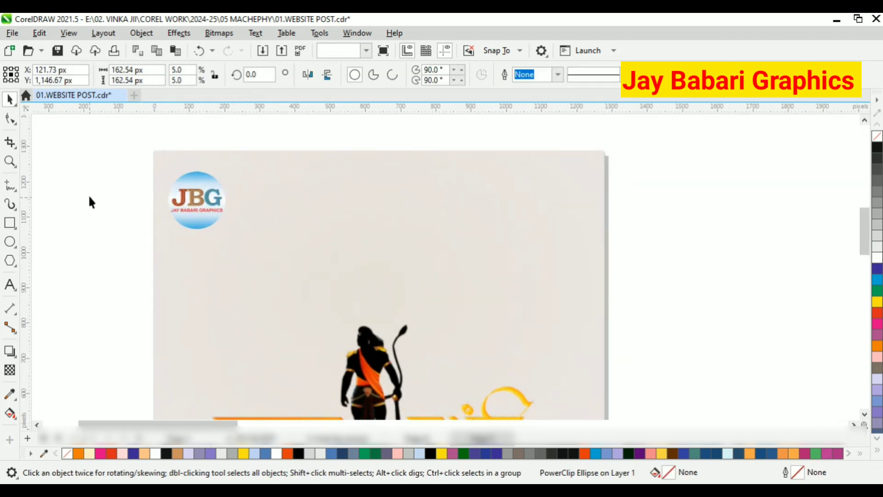
- Add the heading text "JAY BABARI GRAPHICS" beside the logo
{"action": "scroll", "coordinate": [90, 195], "scroll_direction": "down", "scroll_amount": 2}
{"action": "scroll", "coordinate": [161, 196], "scroll_direction": "up", "scroll_amount": 1}
{"action": "left_click", "coordinate": [183, 187]}
{"action": "left_click", "coordinate": [10, 285]}
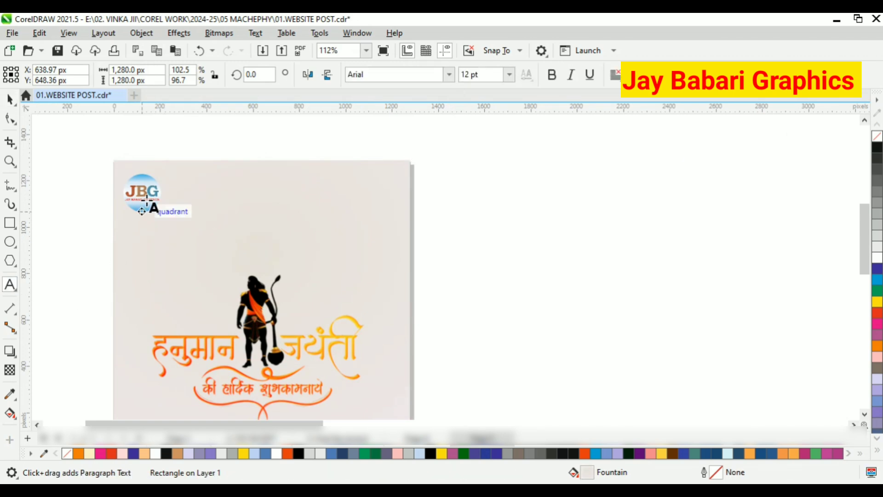
{"action": "left_click", "coordinate": [187, 184]}
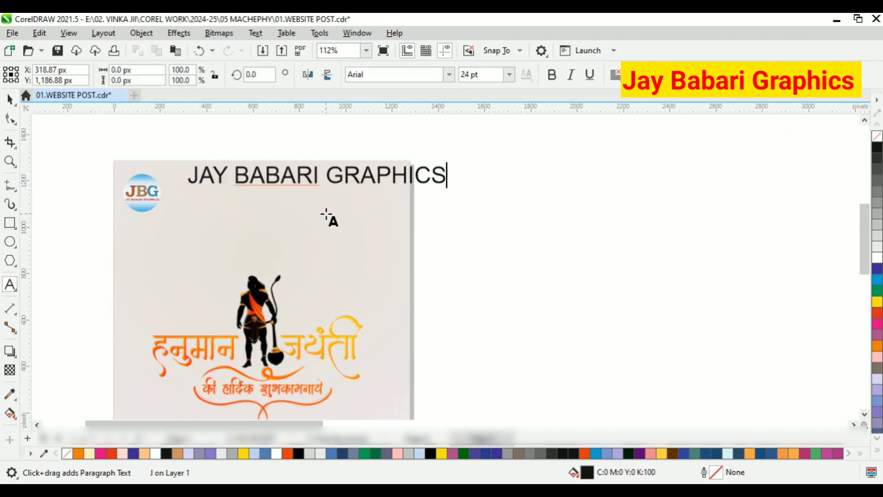
{"action": "left_click", "coordinate": [8, 99]}
- Restyle the heading in red Arial Black and fit it beside the logo at about 945 px wide
{"action": "left_click", "coordinate": [448, 74]}
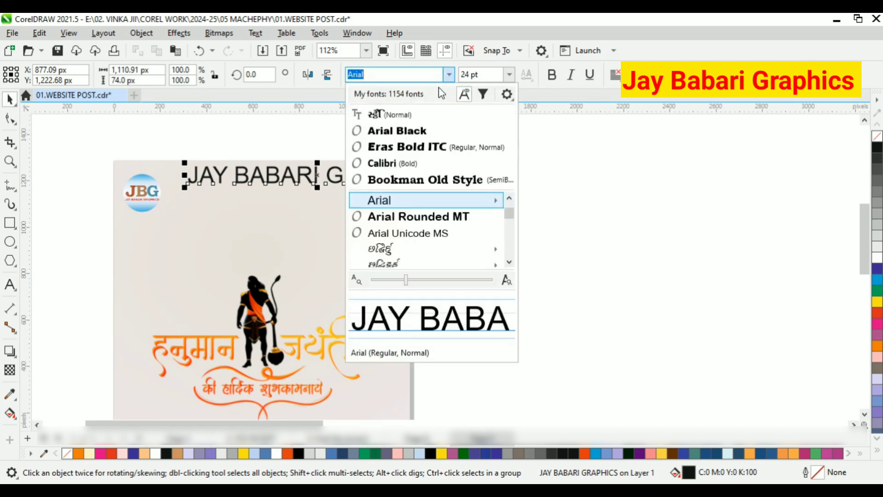
{"action": "left_click", "coordinate": [418, 130]}
{"action": "scroll", "coordinate": [404, 181], "scroll_direction": "up", "scroll_amount": 2}
{"action": "left_click_drag", "start_coordinate": [516, 189], "coordinate": [393, 207]}
{"action": "scroll", "coordinate": [237, 193], "scroll_direction": "up", "scroll_amount": 2}
{"action": "left_click_drag", "start_coordinate": [236, 193], "coordinate": [237, 200]}
{"action": "scroll", "coordinate": [286, 185], "scroll_direction": "down", "scroll_amount": 2}
{"action": "left_click", "coordinate": [877, 314]}
{"action": "scroll", "coordinate": [368, 183], "scroll_direction": "up", "scroll_amount": 1}
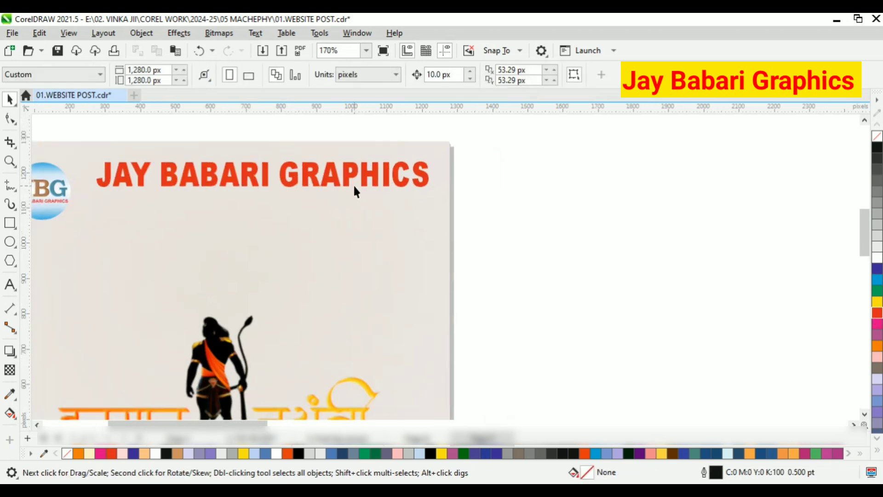
- Enlarge the JBG logo slightly and adjust the heading's position beside it along the post's upper edge
{"action": "scroll", "coordinate": [344, 183], "scroll_direction": "down", "scroll_amount": 2}
{"action": "scroll", "coordinate": [135, 179], "scroll_direction": "up", "scroll_amount": 3}
{"action": "left_click", "coordinate": [135, 184]}
{"action": "left_click_drag", "start_coordinate": [127, 208], "coordinate": [122, 182]}
{"action": "left_click_drag", "start_coordinate": [222, 172], "coordinate": [221, 183]}
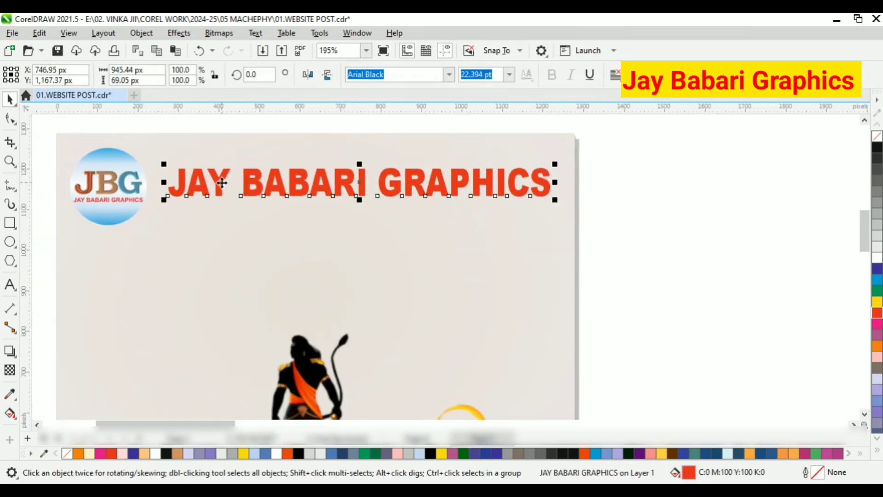
{"action": "left_click_drag", "start_coordinate": [349, 178], "coordinate": [385, 159]}
{"action": "left_click", "coordinate": [667, 200]}
- Add a second text line reading "FLYER/LOGO/BANNER/INSITATIONCARD/" just below the heading
{"action": "scroll", "coordinate": [382, 172], "scroll_direction": "up", "scroll_amount": 1}
{"action": "key", "text": "Escape"}
{"action": "left_click", "coordinate": [10, 284]}
{"action": "left_click", "coordinate": [138, 205]}
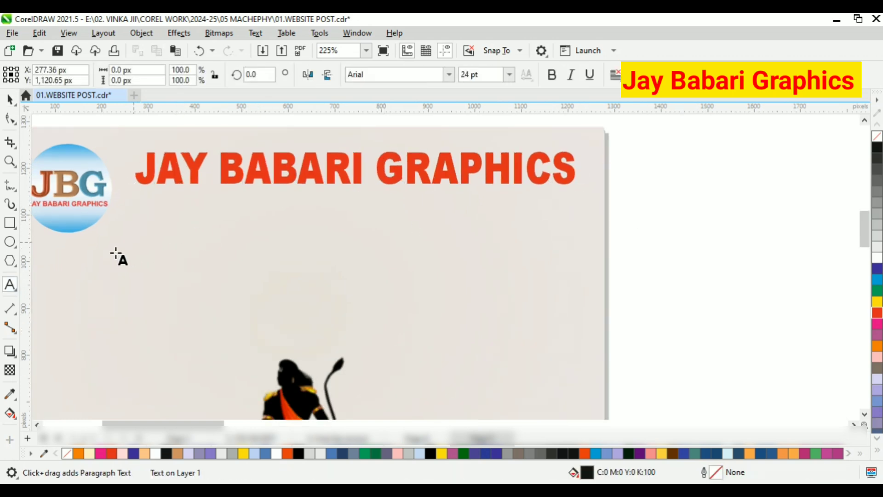
{"action": "type", "text": "FLYER"}
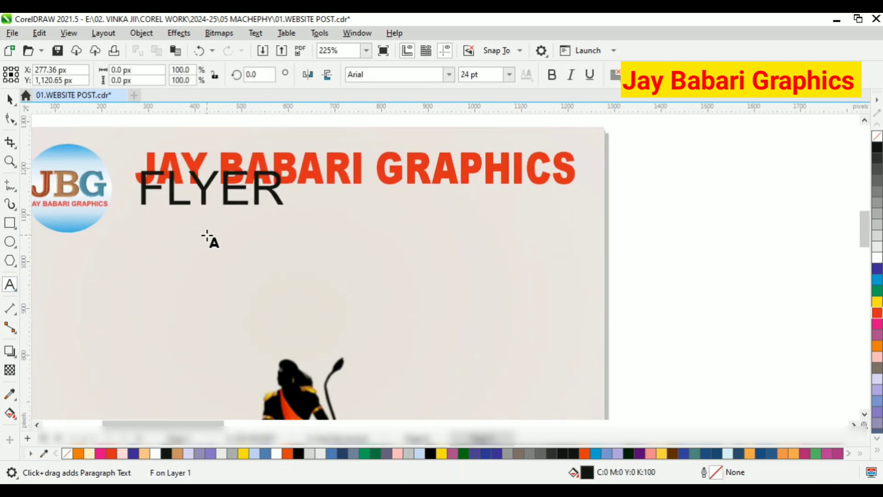
{"action": "type", "text": "/LOGO"}
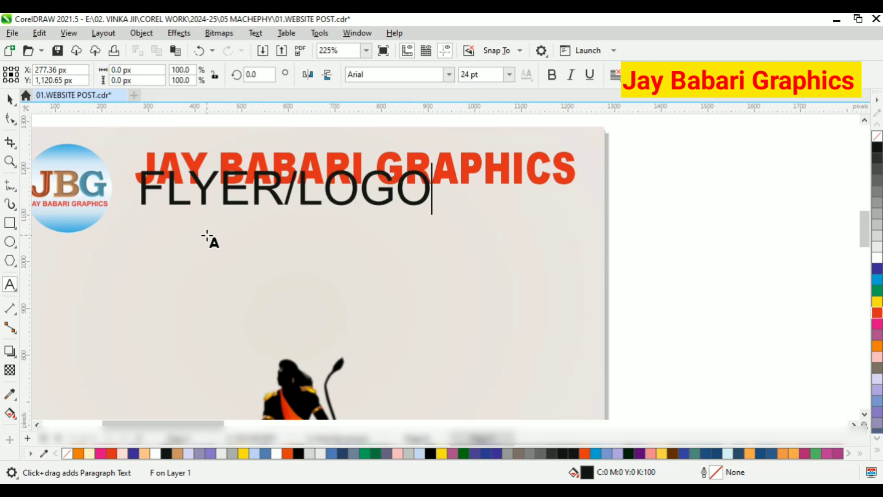
{"action": "type", "text": "/BANNER"}
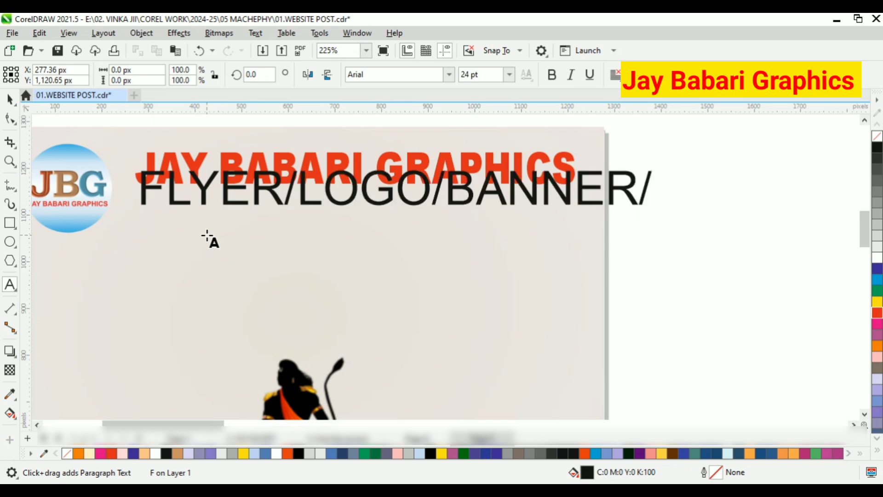
{"action": "type", "text": "/INSITAT"}
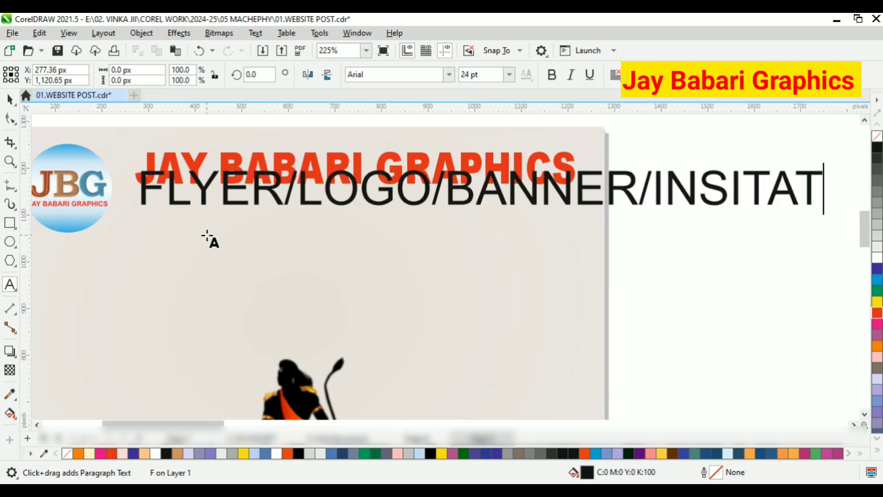
{"action": "type", "text": "IONCARD"}
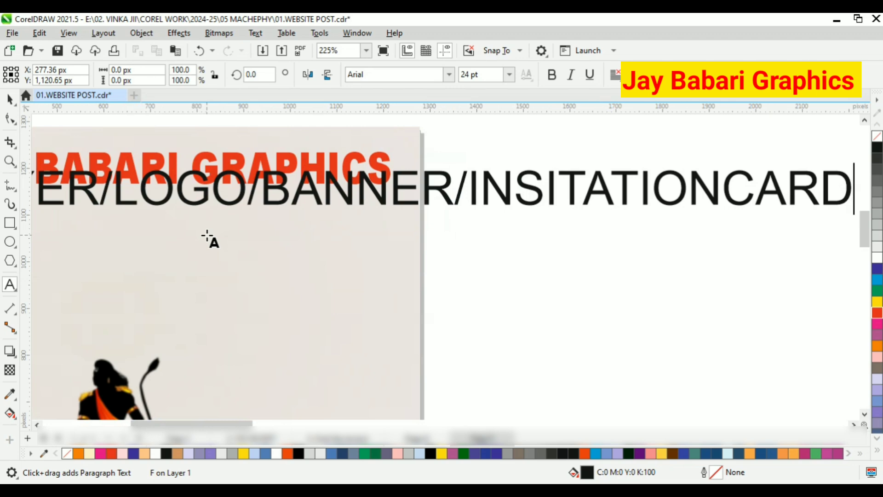
{"action": "type", "text": "/"}
- Scale the services line down to about 10.3 pt and place it beneath the heading
{"action": "scroll", "coordinate": [326, 227], "scroll_direction": "down", "scroll_amount": 3}
{"action": "left_click", "coordinate": [10, 98]}
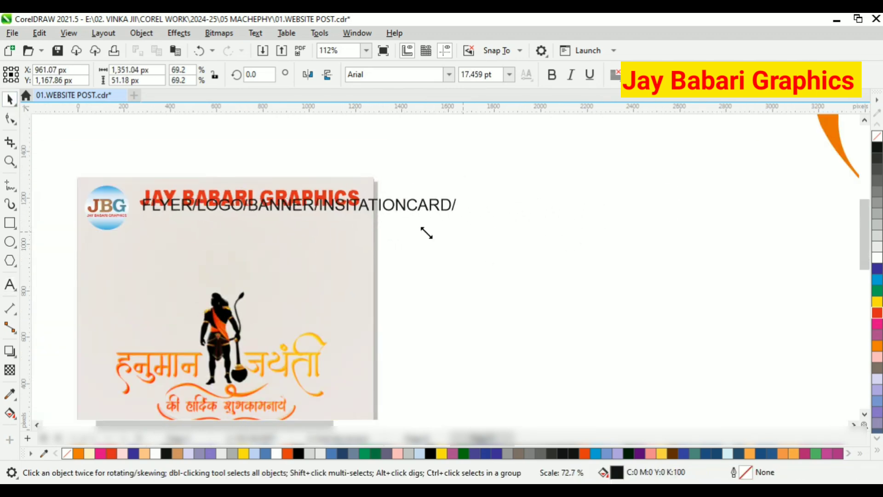
{"action": "left_click_drag", "start_coordinate": [426, 233], "coordinate": [344, 226]}
{"action": "scroll", "coordinate": [259, 213], "scroll_direction": "up", "scroll_amount": 1}
{"action": "left_click_drag", "start_coordinate": [256, 205], "coordinate": [267, 221]}
- Append "FLEX" to the services line and make the line bold
{"action": "left_click", "coordinate": [10, 285]}
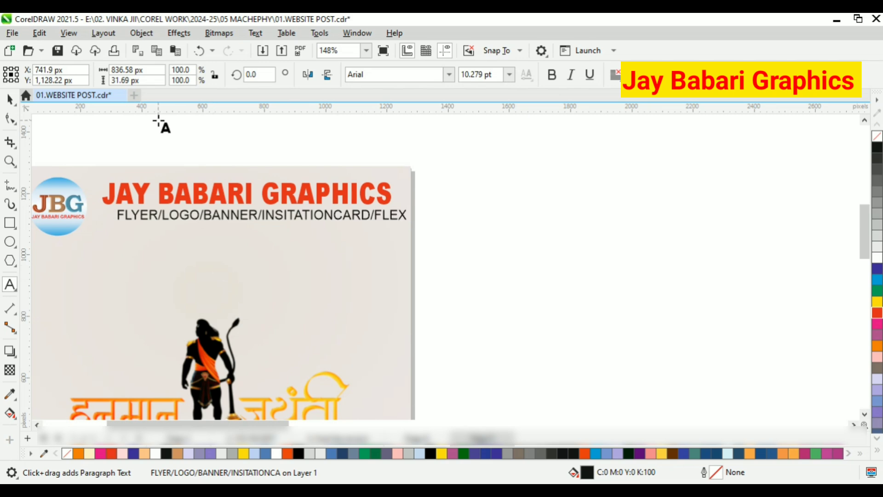
{"action": "left_click", "coordinate": [10, 98]}
{"action": "left_click", "coordinate": [551, 75]}
- Shrink the services line to about 8.6 pt and centre it beneath the heading
{"action": "scroll", "coordinate": [384, 243], "scroll_direction": "up", "scroll_amount": 1}
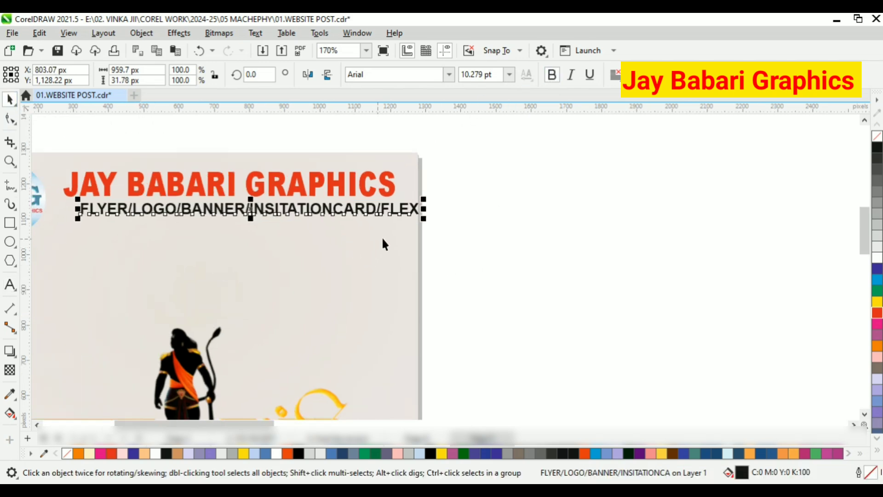
{"action": "left_click_drag", "start_coordinate": [422, 216], "coordinate": [366, 215]}
{"action": "scroll", "coordinate": [230, 216], "scroll_direction": "up", "scroll_amount": 3}
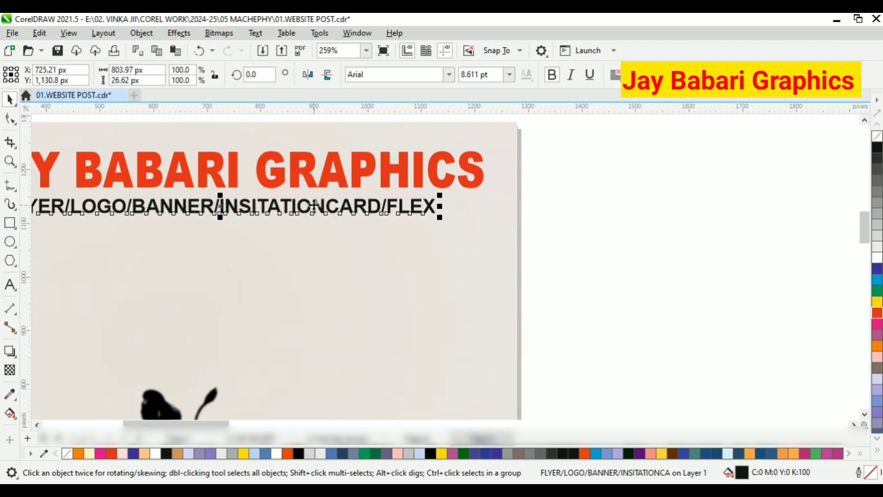
{"action": "left_click_drag", "start_coordinate": [314, 205], "coordinate": [331, 204]}
{"action": "scroll", "coordinate": [188, 228], "scroll_direction": "down", "scroll_amount": 1}
- Replace every slash in the services line with a hyphen
{"action": "key", "text": "F8"}
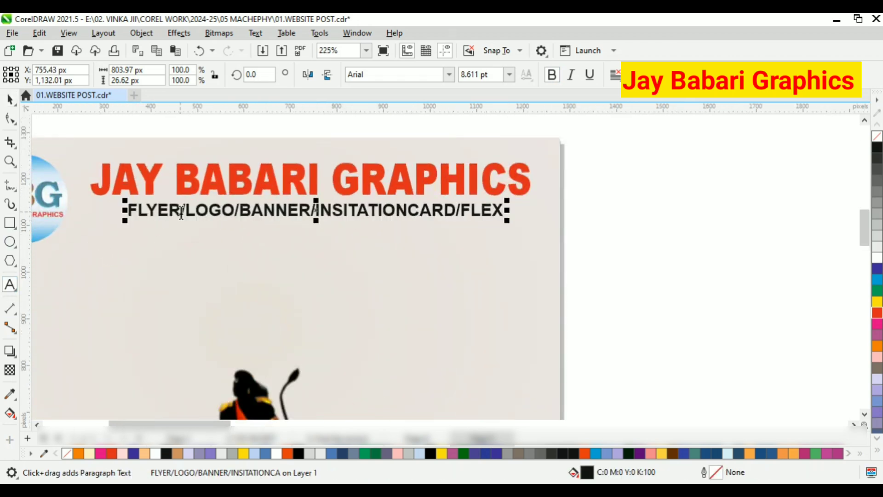
{"action": "left_click", "coordinate": [180, 210]}
{"action": "key", "text": "BackSpace"}
{"action": "type", "text": "-"}
{"action": "left_click", "coordinate": [240, 212]}
{"action": "key", "text": "BackSpace"}
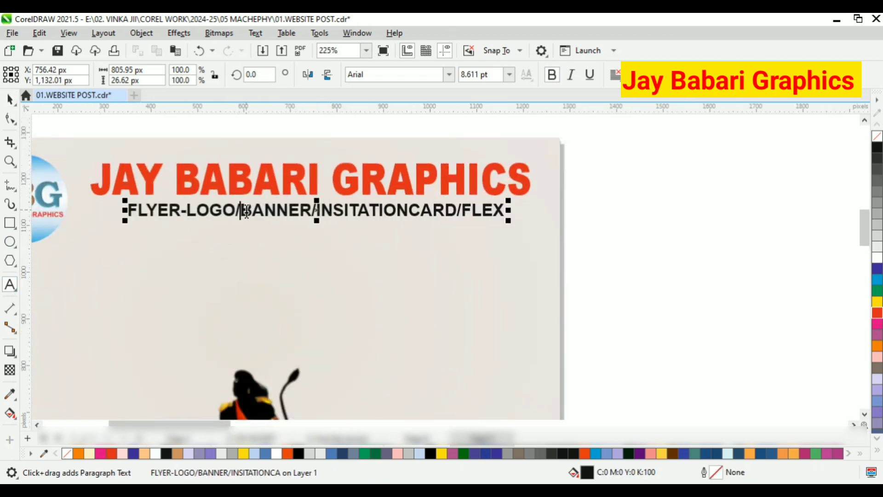
{"action": "type", "text": "-"}
{"action": "left_click", "coordinate": [314, 210]}
{"action": "key", "text": "BackSpace"}
{"action": "type", "text": "-"}
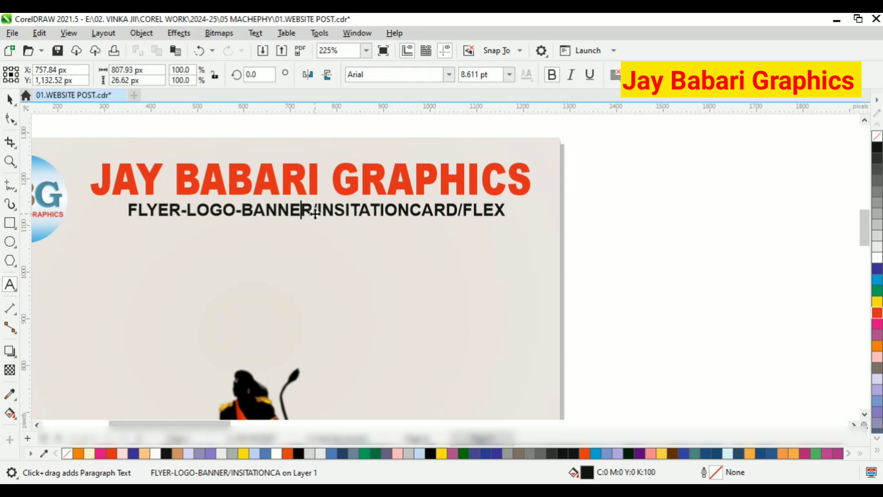
{"action": "key", "text": "BackSpace"}
{"action": "type", "text": "-"}
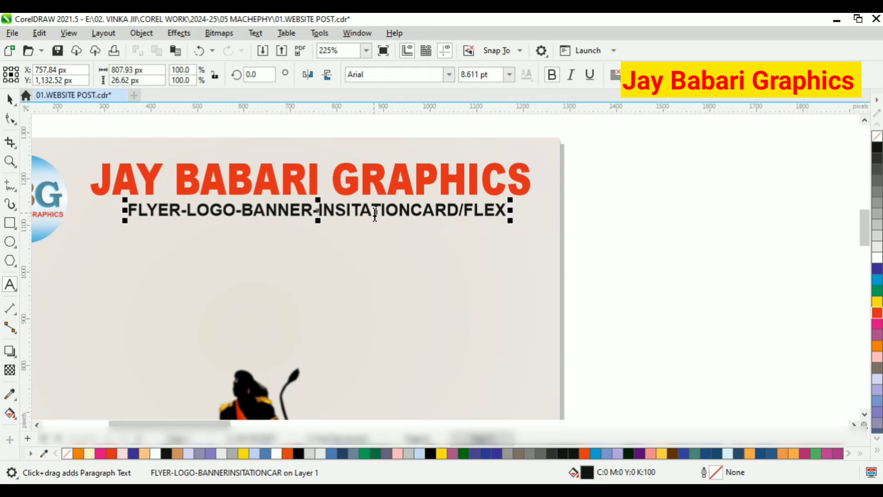
{"action": "left_click", "coordinate": [460, 207]}
{"action": "key", "text": "BackSpace"}
{"action": "type", "text": "-"}
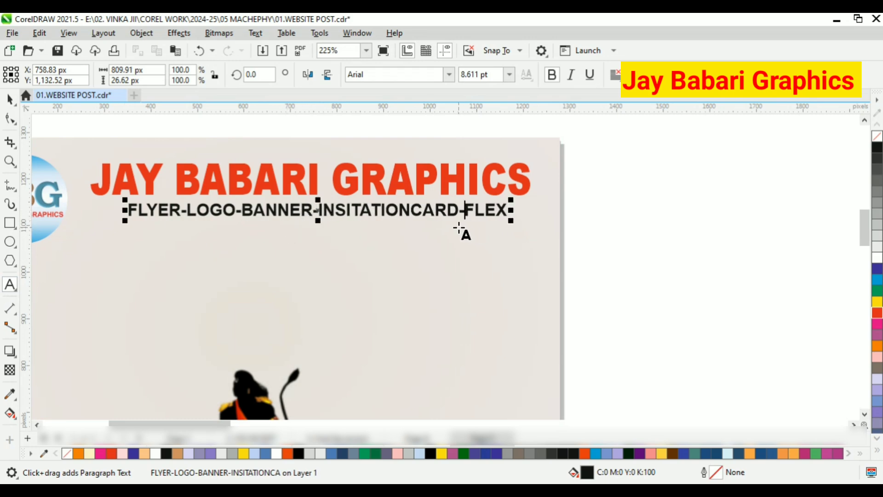
- Replace "FLEX" at the end of the services line with "VISITING CARD"
{"action": "key", "text": "Delete"}
{"action": "key", "text": "Delete"}
{"action": "key", "text": "Delete"}
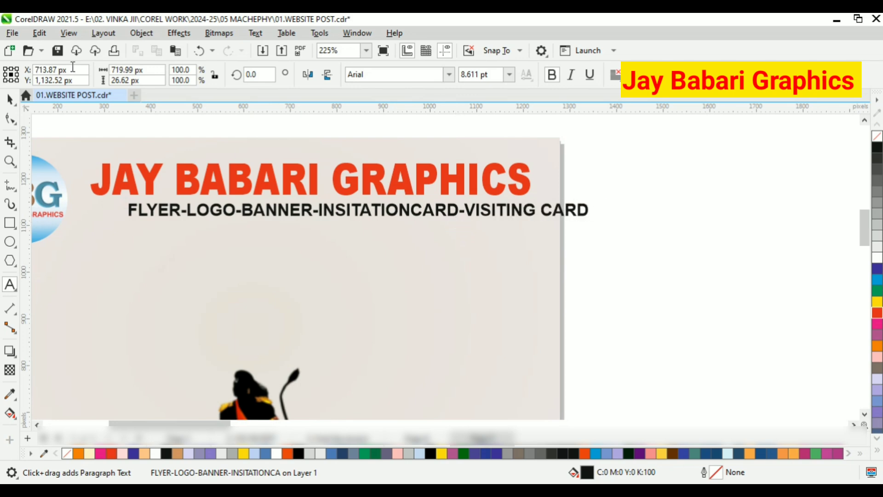
- Scale the services line to about 8.25 pt, about 945 px wide, and align it beneath the heading
{"action": "left_click", "coordinate": [14, 100]}
{"action": "left_click_drag", "start_coordinate": [563, 212], "coordinate": [524, 216]}
{"action": "scroll", "coordinate": [595, 232], "scroll_direction": "down", "scroll_amount": 1}
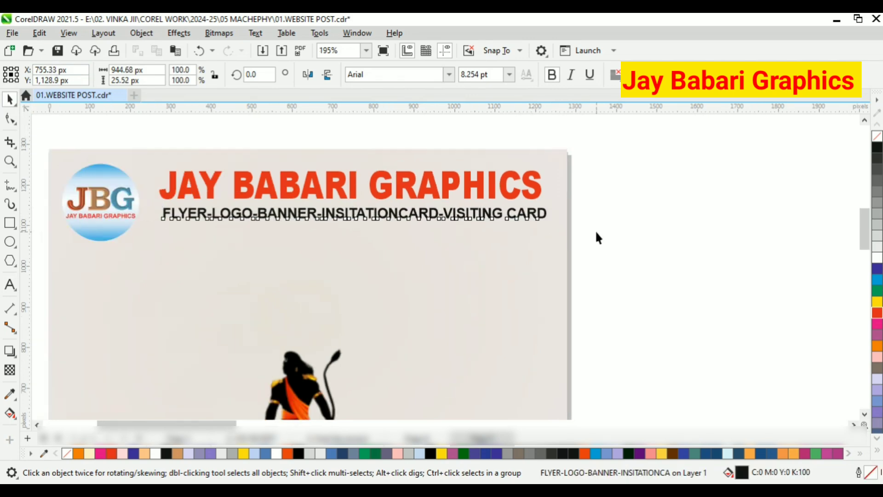
{"action": "left_click", "coordinate": [595, 232]}
- Move the three-line orange Hindi verse over to the post and bring it in front of the background
{"action": "scroll", "coordinate": [266, 254], "scroll_direction": "down", "scroll_amount": 1}
{"action": "scroll", "coordinate": [265, 259], "scroll_direction": "down", "scroll_amount": 5}
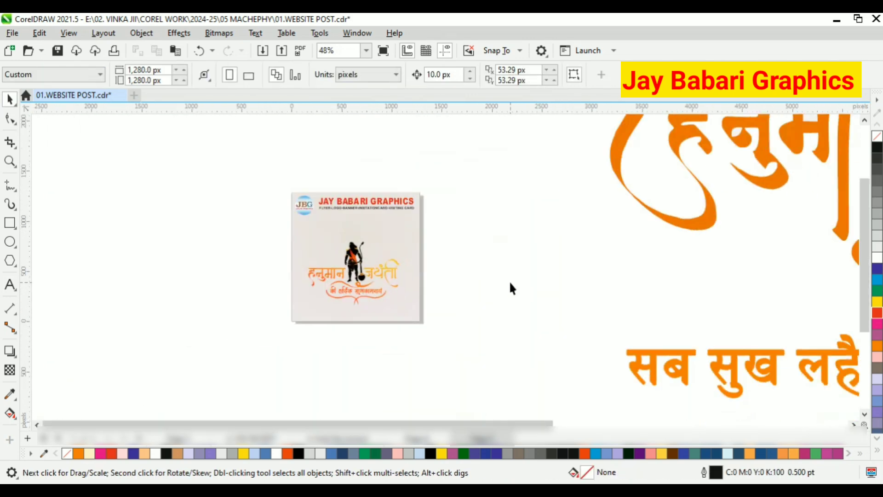
{"action": "scroll", "coordinate": [377, 290], "scroll_direction": "down", "scroll_amount": 1}
{"action": "scroll", "coordinate": [430, 332], "scroll_direction": "down", "scroll_amount": 1}
{"action": "left_click", "coordinate": [757, 221]}
{"action": "scroll", "coordinate": [550, 232], "scroll_direction": "down", "scroll_amount": 2}
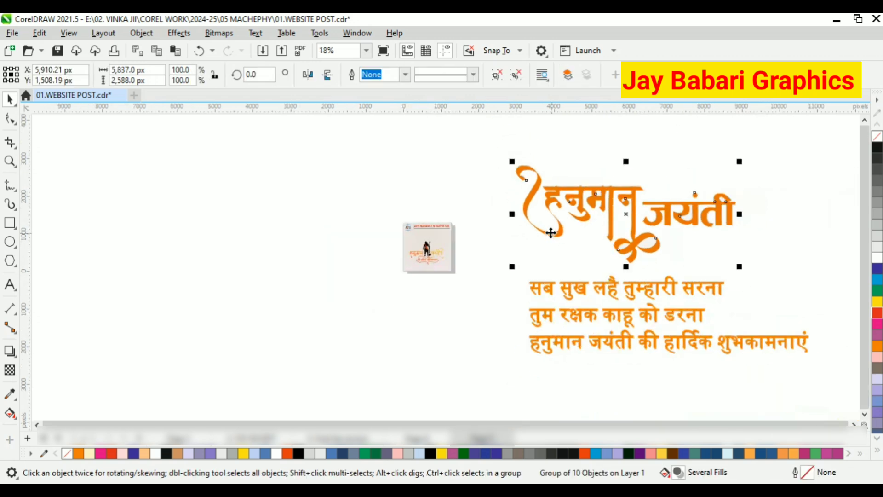
{"action": "left_click", "coordinate": [643, 317]}
{"action": "left_click_drag", "start_coordinate": [644, 317], "coordinate": [437, 294]}
{"action": "scroll", "coordinate": [436, 295], "scroll_direction": "up", "scroll_amount": 1}
{"action": "right_click", "coordinate": [647, 336]}
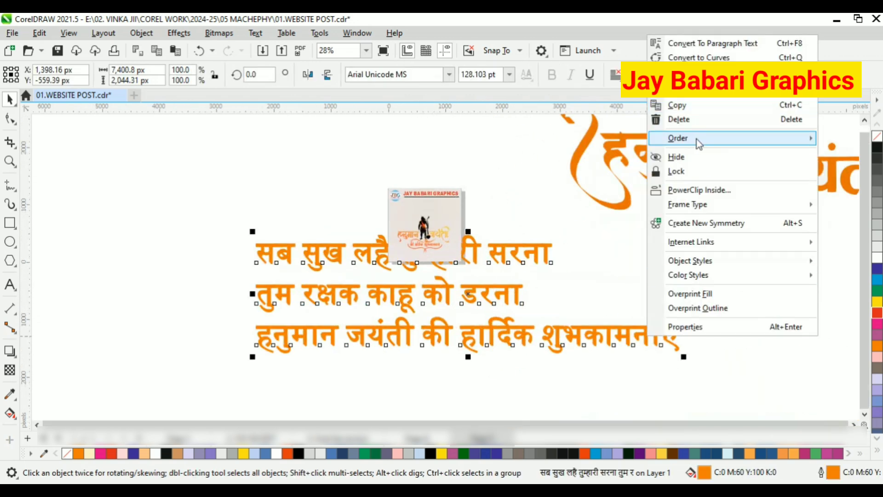
{"action": "mouse_move", "coordinate": [695, 140]}
{"action": "left_click", "coordinate": [525, 174]}
- Scale the Hindi verse down to about 1,231 px wide and place it between the header and the artwork
{"action": "left_click_drag", "start_coordinate": [684, 356], "coordinate": [406, 292]}
{"action": "scroll", "coordinate": [455, 250], "scroll_direction": "up", "scroll_amount": 2}
{"action": "left_click_drag", "start_coordinate": [239, 291], "coordinate": [429, 233]}
{"action": "scroll", "coordinate": [431, 238], "scroll_direction": "up", "scroll_amount": 2}
{"action": "left_click_drag", "start_coordinate": [600, 326], "coordinate": [484, 264]}
{"action": "scroll", "coordinate": [355, 257], "scroll_direction": "up", "scroll_amount": 1}
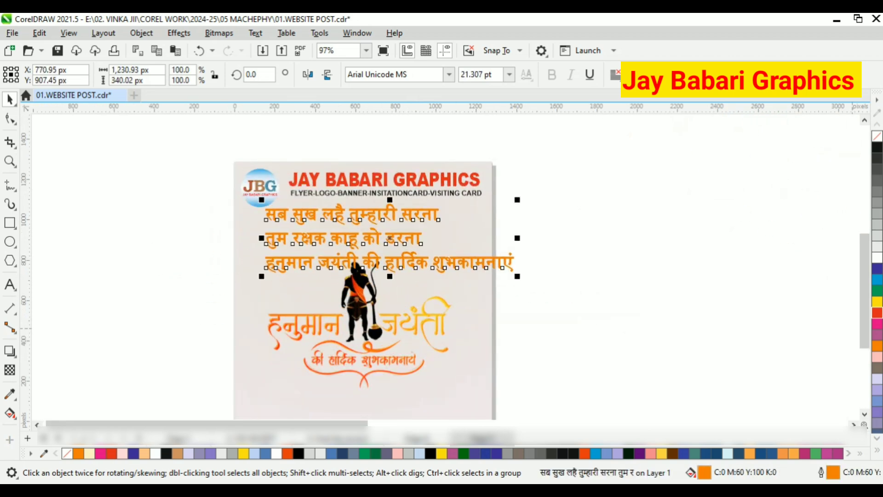
- Set the Hindi verse's fill and outline colours to red
{"action": "scroll", "coordinate": [441, 243], "scroll_direction": "up", "scroll_amount": 1}
{"action": "right_click", "coordinate": [877, 312]}
{"action": "left_click", "coordinate": [801, 310]}
- Shrink the Hindi verse to about 887 px wide, about 15.35 pt, so it fits above the artwork
{"action": "scroll", "coordinate": [351, 234], "scroll_direction": "up", "scroll_amount": 1}
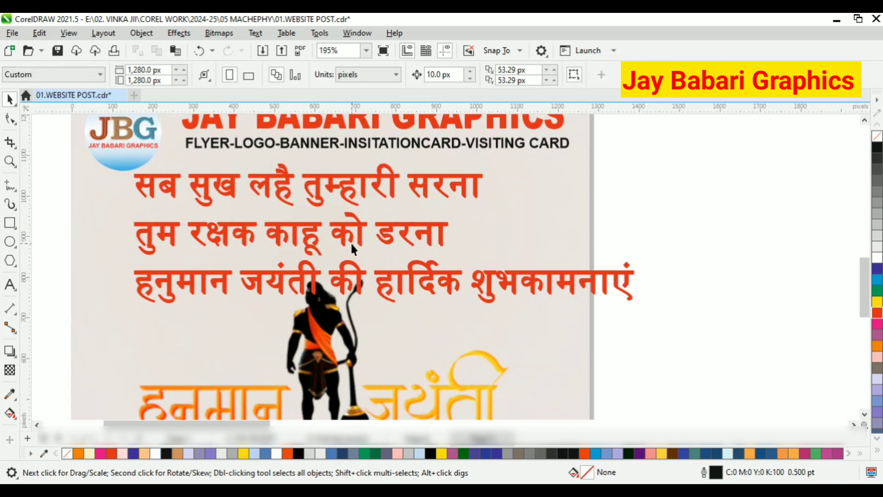
{"action": "left_click", "coordinate": [351, 234]}
{"action": "left_click_drag", "start_coordinate": [637, 305], "coordinate": [498, 268]}
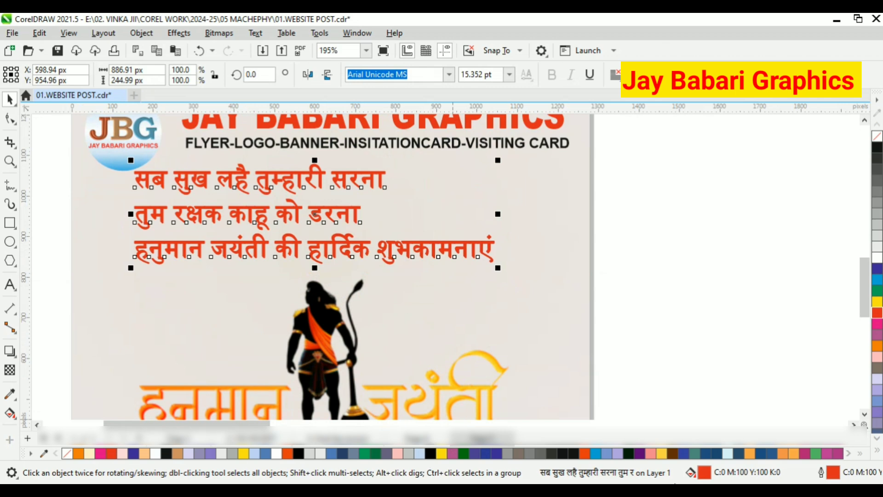
- Change the Hindi verse's uniform fill to orange, C 0, M 71, Y 89, K 0
{"action": "double_click", "coordinate": [704, 472]}
{"action": "left_click", "coordinate": [294, 134]}
{"action": "left_click_drag", "start_coordinate": [457, 67], "coordinate": [622, 85]}
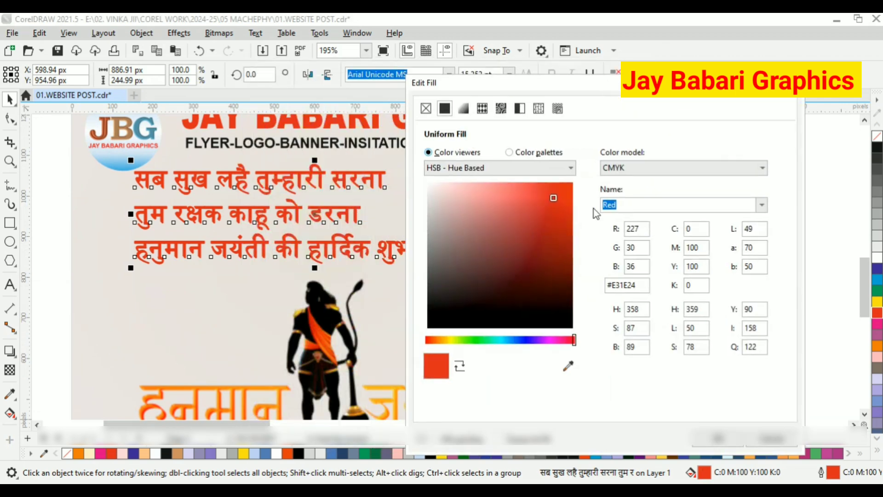
{"action": "left_click", "coordinate": [441, 341]}
{"action": "mouse_move", "coordinate": [442, 342]}
{"action": "left_mouse_down"}
{"action": "mouse_move", "coordinate": [430, 340]}
{"action": "mouse_move", "coordinate": [435, 346]}
{"action": "left_mouse_up"}
{"action": "left_click", "coordinate": [540, 192]}
{"action": "left_click", "coordinate": [735, 444]}
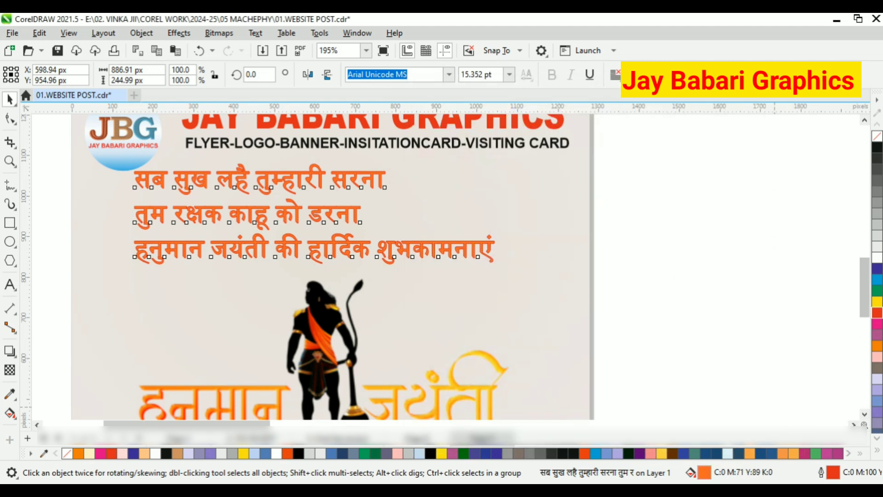
- Give the Hindi verse's outline the same orange as its fill, C 0, M 71, Y 89, K 0, and centre-align its lines
{"action": "right_click", "coordinate": [706, 479]}
{"action": "left_click", "coordinate": [671, 366]}
{"action": "left_click", "coordinate": [343, 214]}
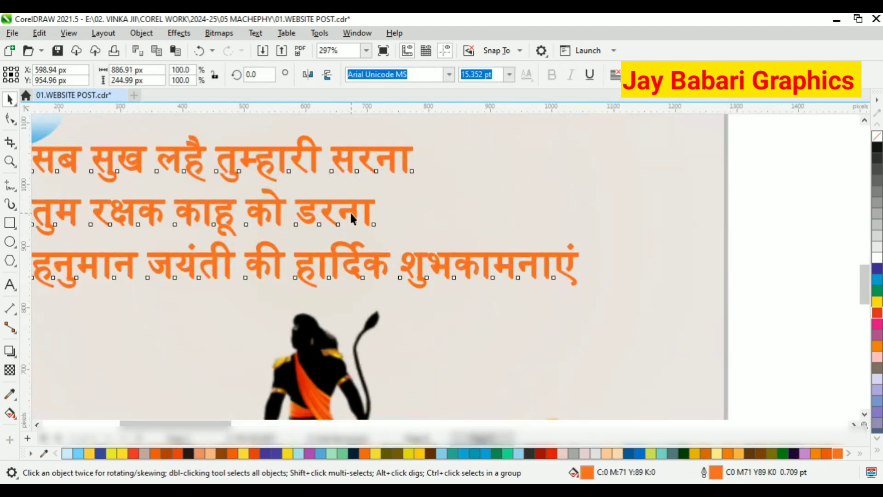
{"action": "left_click", "coordinate": [615, 75]}
{"action": "left_click", "coordinate": [639, 118]}
{"action": "scroll", "coordinate": [324, 231], "scroll_direction": "down", "scroll_amount": 3}
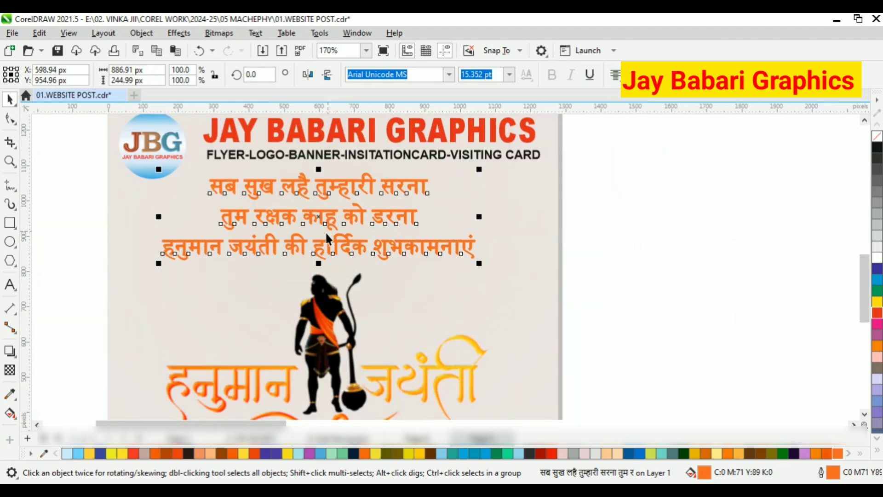
{"action": "scroll", "coordinate": [337, 265], "scroll_direction": "up", "scroll_amount": 3}
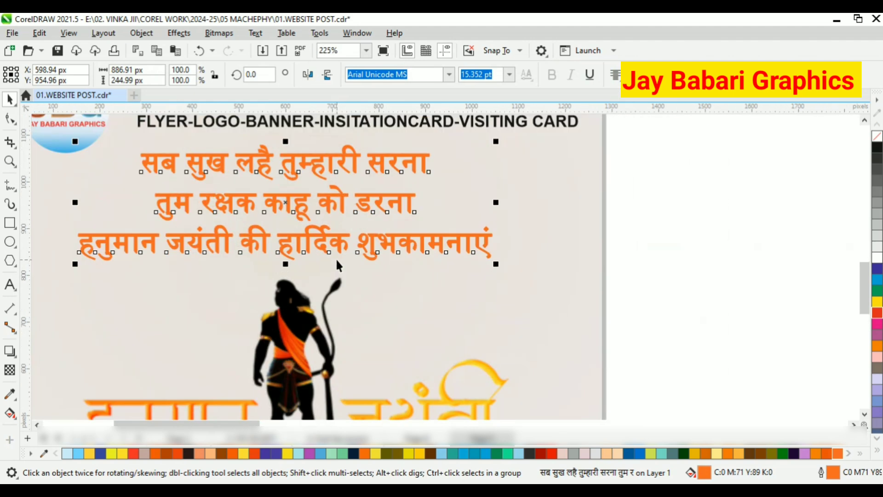
- Delete the third line, the Hanuman Jayanti greeting, from the Hindi verse, leaving the first two lines intact
{"action": "left_click", "coordinate": [11, 284]}
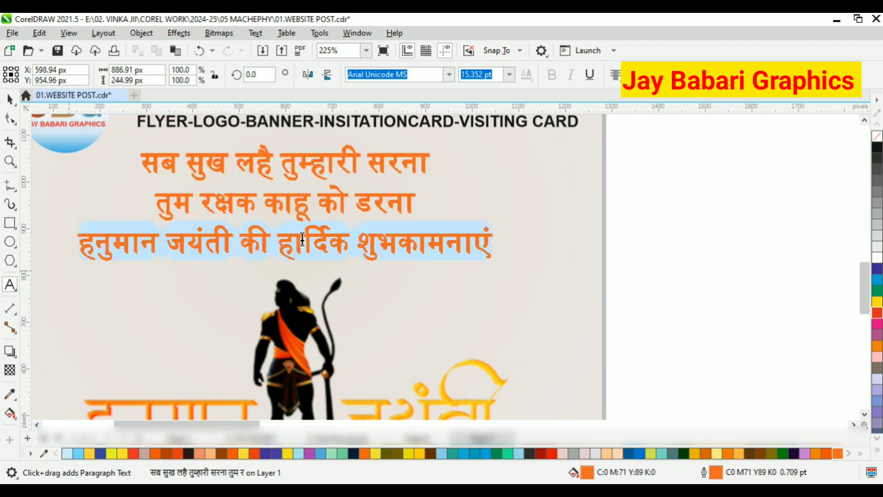
{"action": "key", "text": "BackSpace"}
{"action": "key", "text": "BackSpace"}
{"action": "key", "text": "BackSpace"}
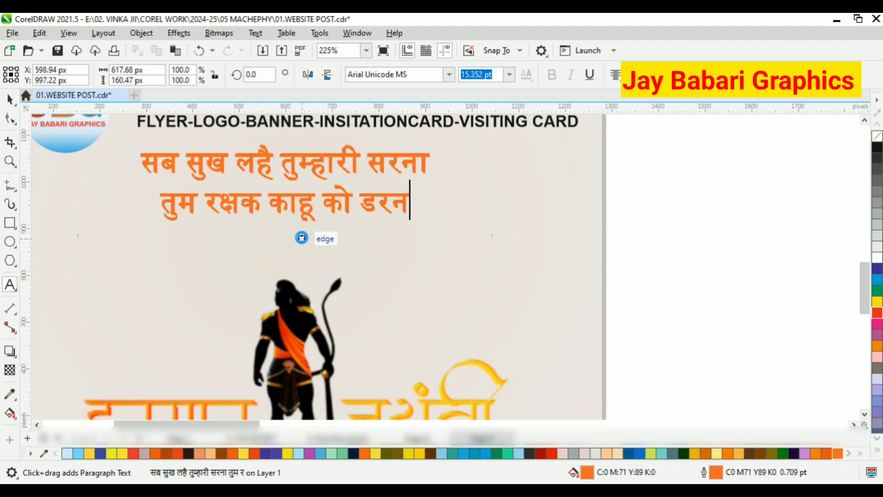
{"action": "key", "text": "ctrl+z"}
{"action": "key", "text": "BackSpace"}
{"action": "key", "text": "BackSpace"}
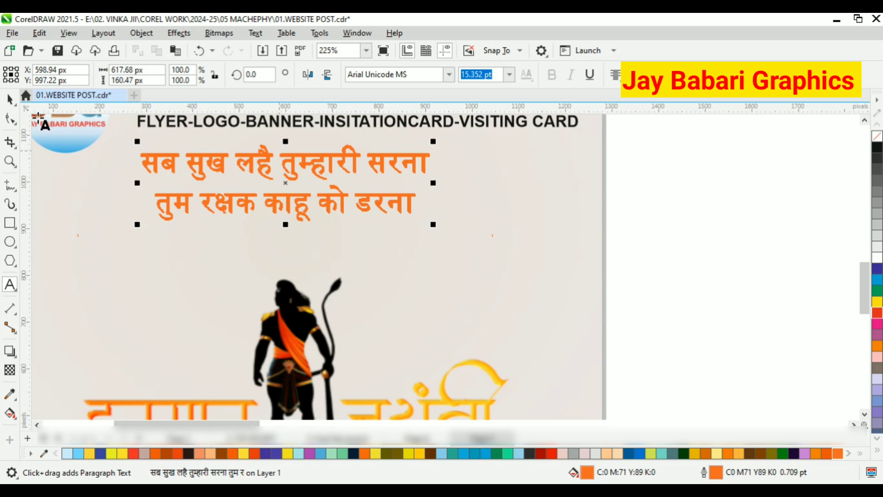
- Enlarge the two-line Hindi verse to about 781 px wide, about 19.4 pt, and centre it between the header and the artwork
{"action": "left_click", "coordinate": [10, 99]}
{"action": "scroll", "coordinate": [302, 308], "scroll_direction": "down", "scroll_amount": 2}
{"action": "scroll", "coordinate": [386, 253], "scroll_direction": "up", "scroll_amount": 1}
{"action": "left_click_drag", "start_coordinate": [404, 245], "coordinate": [372, 230]}
{"action": "key", "text": "ctrl+z"}
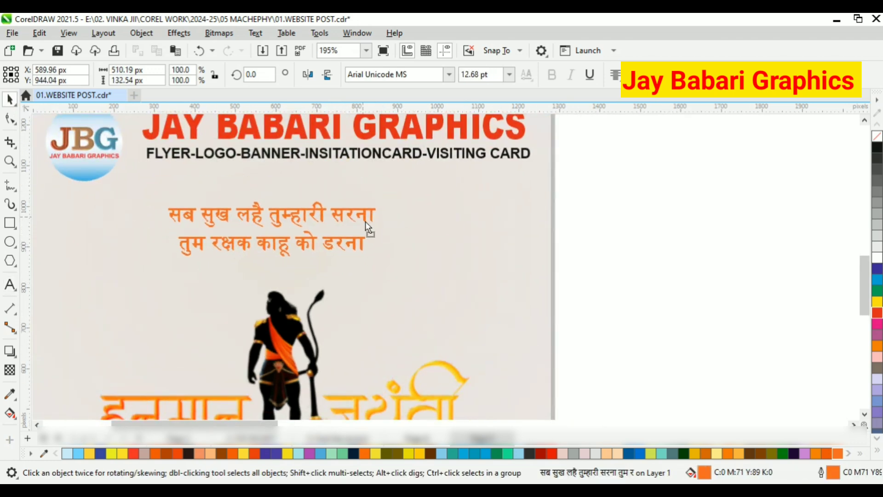
{"action": "left_click_drag", "start_coordinate": [394, 273], "coordinate": [451, 296]}
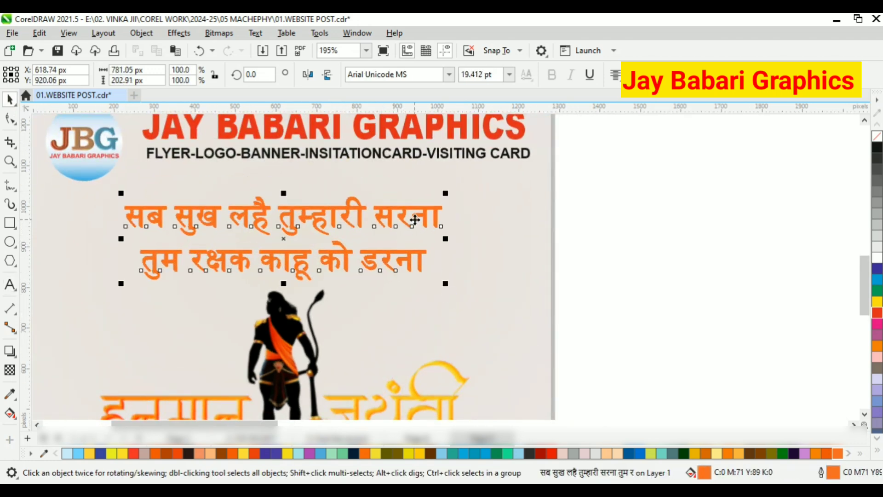
{"action": "mouse_move", "coordinate": [418, 217]}
{"action": "left_mouse_down"}
{"action": "mouse_move", "coordinate": [420, 209]}
{"action": "mouse_move", "coordinate": [413, 210]}
{"action": "left_mouse_up"}
{"action": "scroll", "coordinate": [405, 202], "scroll_direction": "down", "scroll_amount": 2}
{"action": "left_click", "coordinate": [386, 184]}
{"action": "scroll", "coordinate": [334, 280], "scroll_direction": "down", "scroll_amount": 1}
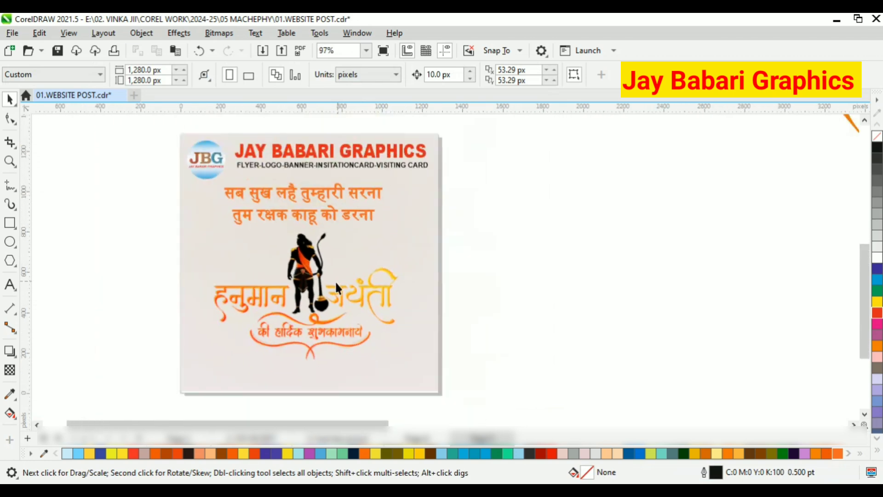
{"action": "scroll", "coordinate": [317, 381], "scroll_direction": "up", "scroll_amount": 1}
{"action": "left_click", "coordinate": [12, 283]}
{"action": "scroll", "coordinate": [179, 379], "scroll_direction": "up", "scroll_amount": 1}
{"action": "scroll", "coordinate": [122, 344], "scroll_direction": "down", "scroll_amount": 1}
{"action": "left_click_drag", "start_coordinate": [106, 342], "coordinate": [461, 388]}
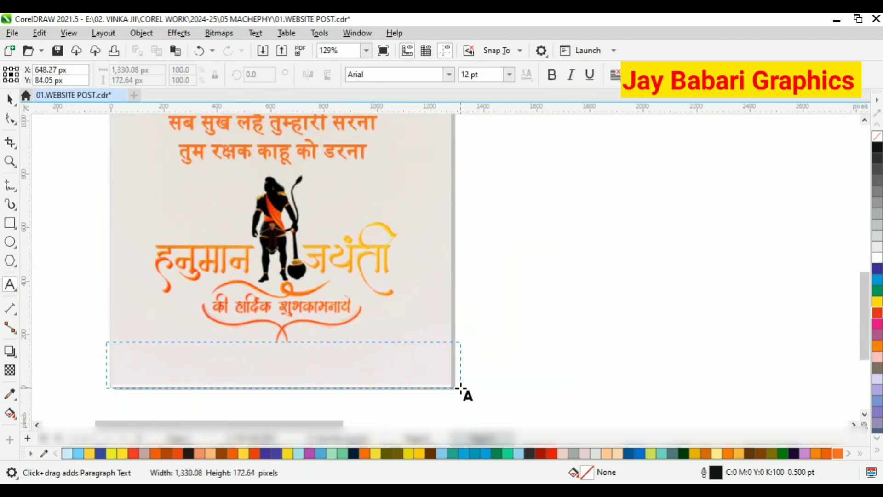
{"action": "key", "text": "ctrl+space"}
{"action": "key", "text": "Delete"}
- Draw a rectangle about 1,374 by 160 px across the post's lower edge, filled orange C 0, M 60, Y 100, K 0, without outline
{"action": "left_click", "coordinate": [9, 223]}
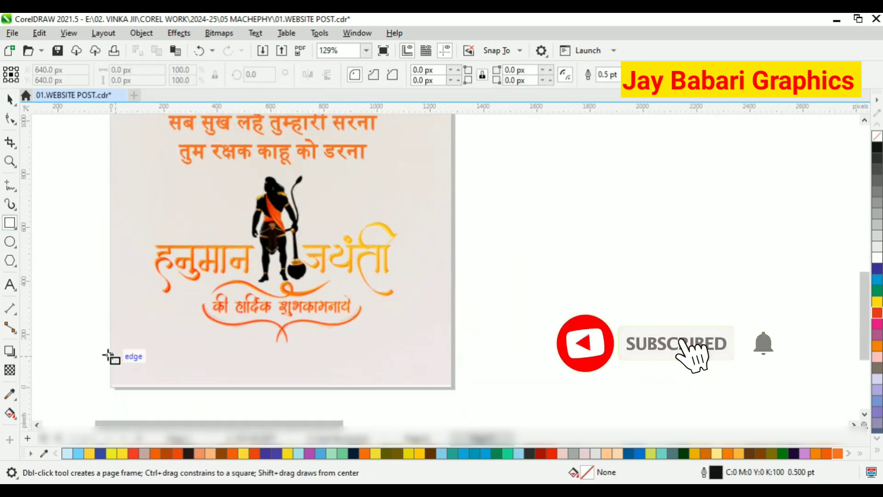
{"action": "mouse_move", "coordinate": [99, 350]}
{"action": "left_mouse_down"}
{"action": "mouse_move", "coordinate": [483, 396]}
{"action": "mouse_move", "coordinate": [466, 394]}
{"action": "left_mouse_up"}
{"action": "key", "text": "space"}
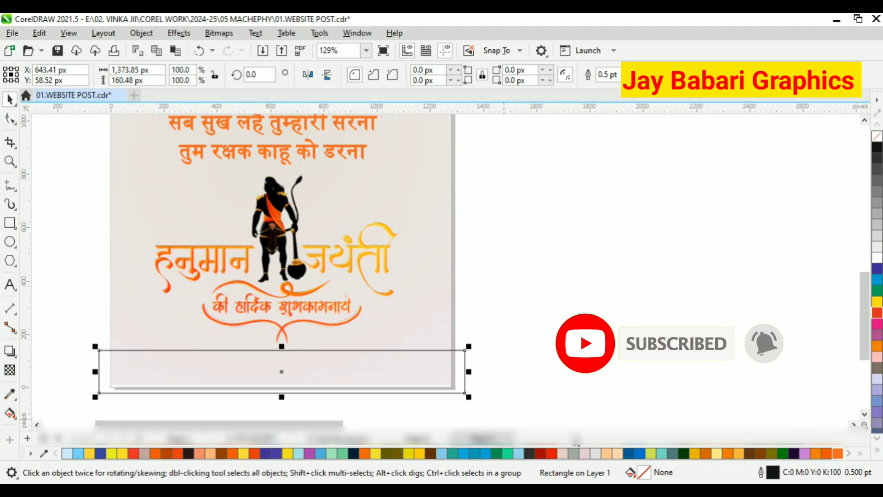
{"action": "left_click", "coordinate": [876, 345]}
{"action": "right_click", "coordinate": [428, 371]}
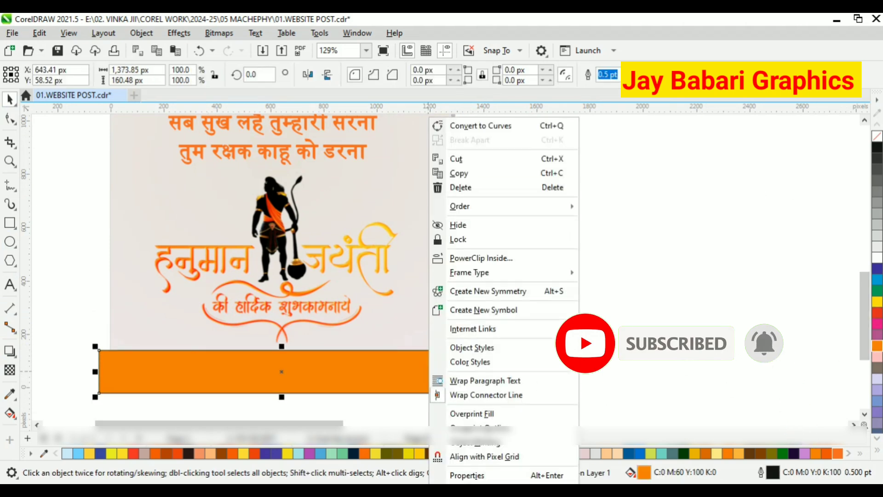
{"action": "right_click", "coordinate": [878, 136]}
- PowerClip the orange band inside the post's background square
{"action": "right_click", "coordinate": [381, 377]}
{"action": "left_click", "coordinate": [452, 260]}
{"action": "left_click", "coordinate": [425, 299]}
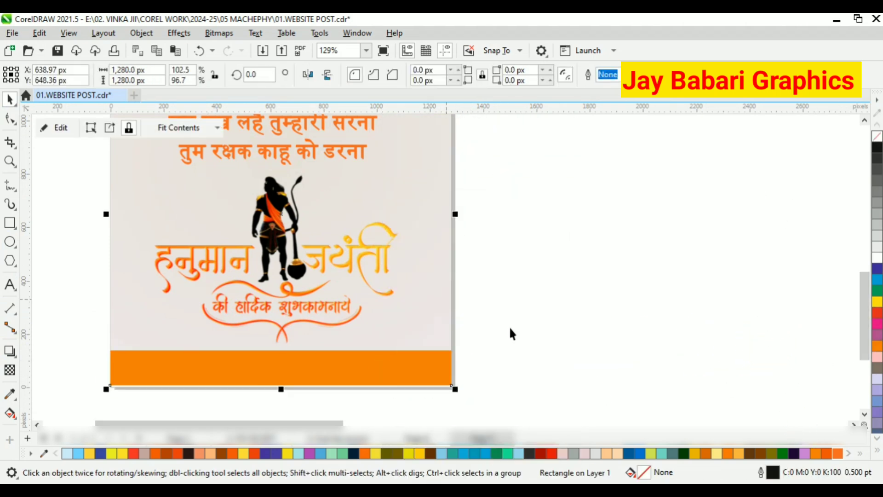
{"action": "left_click", "coordinate": [509, 325]}
{"action": "scroll", "coordinate": [304, 356], "scroll_direction": "down", "scroll_amount": 5}
{"action": "scroll", "coordinate": [302, 354], "scroll_direction": "up", "scroll_amount": 2}
{"action": "scroll", "coordinate": [298, 324], "scroll_direction": "up", "scroll_amount": 2}
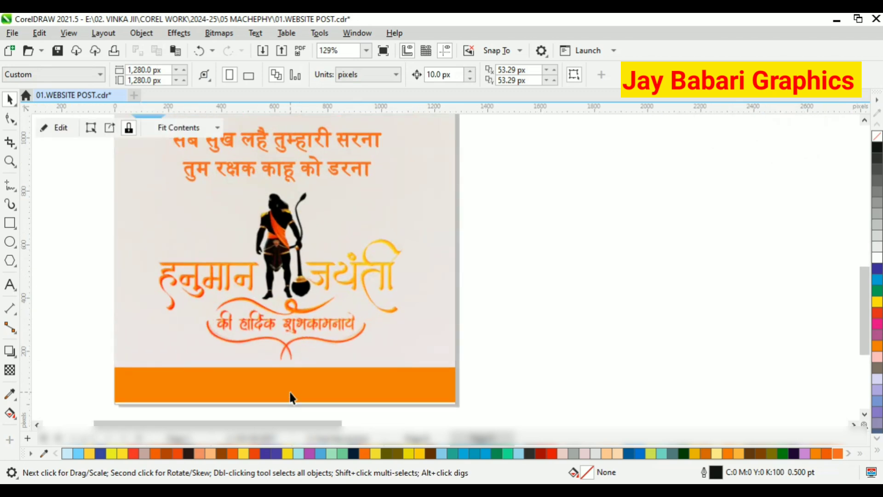
- Add the contact phone number as bold 24 pt Arial text on the orange band
{"action": "left_click", "coordinate": [293, 394]}
{"action": "key", "text": "F8"}
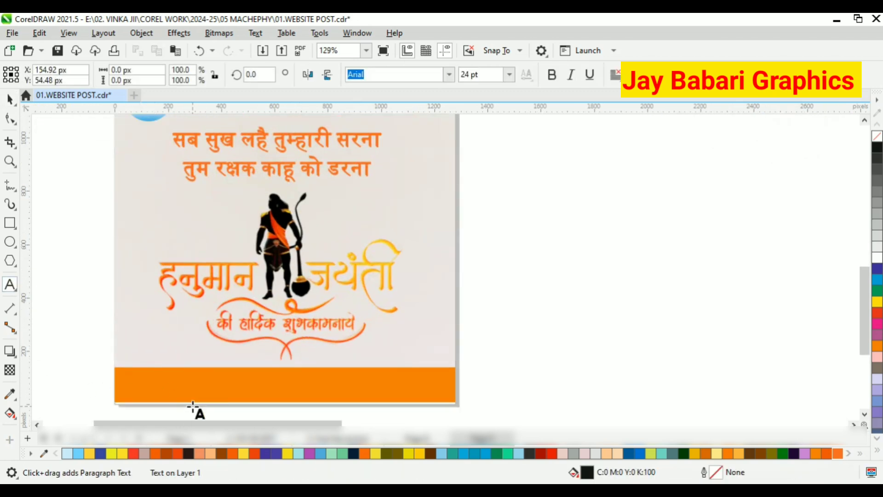
{"action": "key", "text": "BackSpace"}
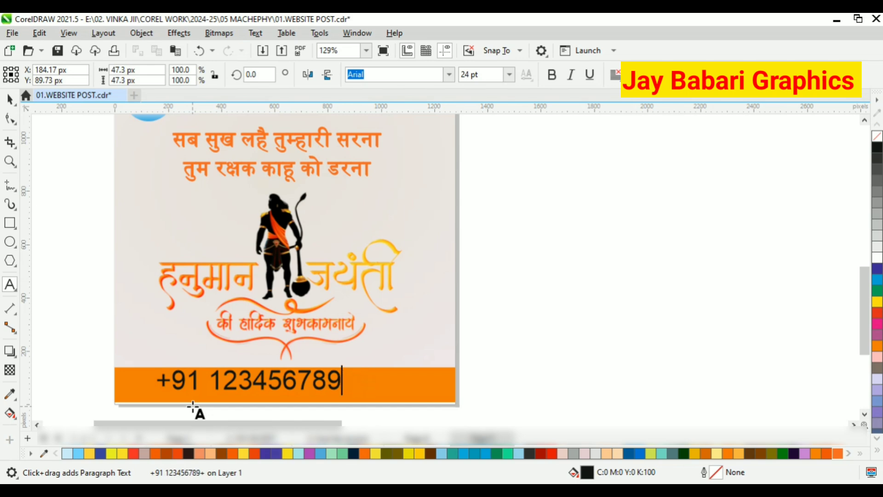
{"action": "key", "text": "ctrl+space"}
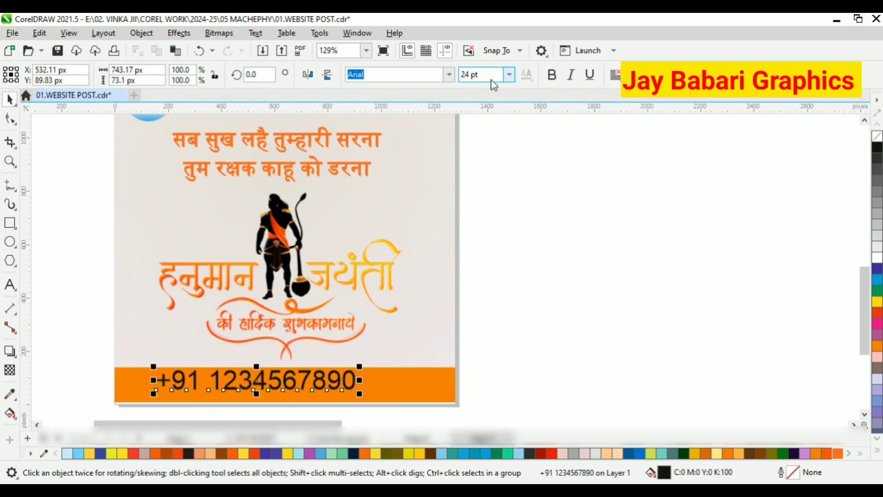
{"action": "left_click", "coordinate": [551, 75]}
{"action": "scroll", "coordinate": [318, 374], "scroll_direction": "up", "scroll_amount": 4}
{"action": "left_click_drag", "start_coordinate": [321, 374], "coordinate": [330, 382]}
{"action": "scroll", "coordinate": [352, 360], "scroll_direction": "down", "scroll_amount": 3}
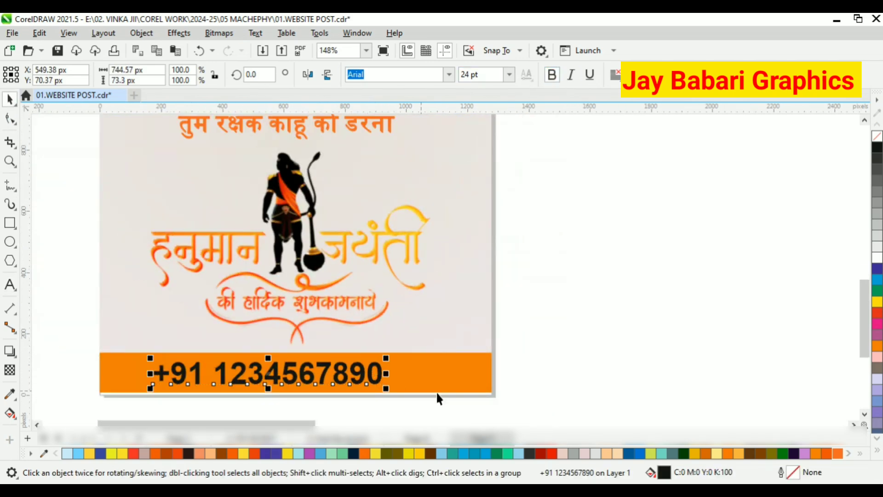
- Centre the phone number horizontally on the post and fill it white
{"action": "left_click", "coordinate": [443, 379], "text": "shift"}
{"action": "key", "text": "c"}
{"action": "key", "text": "Escape"}
{"action": "left_click", "coordinate": [403, 374]}
{"action": "left_click", "coordinate": [877, 257]}
{"action": "key", "text": "Escape"}
{"action": "scroll", "coordinate": [382, 302], "scroll_direction": "down", "scroll_amount": 2}
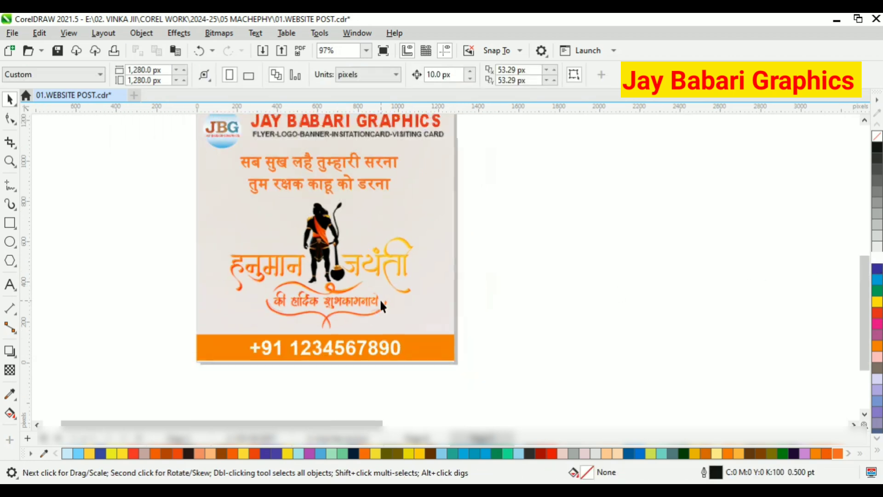
- Delete the leftover artwork group lying outside the page
{"action": "scroll", "coordinate": [382, 301], "scroll_direction": "down", "scroll_amount": 1}
{"action": "scroll", "coordinate": [364, 244], "scroll_direction": "up", "scroll_amount": 1}
{"action": "scroll", "coordinate": [387, 255], "scroll_direction": "down", "scroll_amount": 1}
{"action": "left_click", "coordinate": [754, 207]}
{"action": "key", "text": "Delete"}
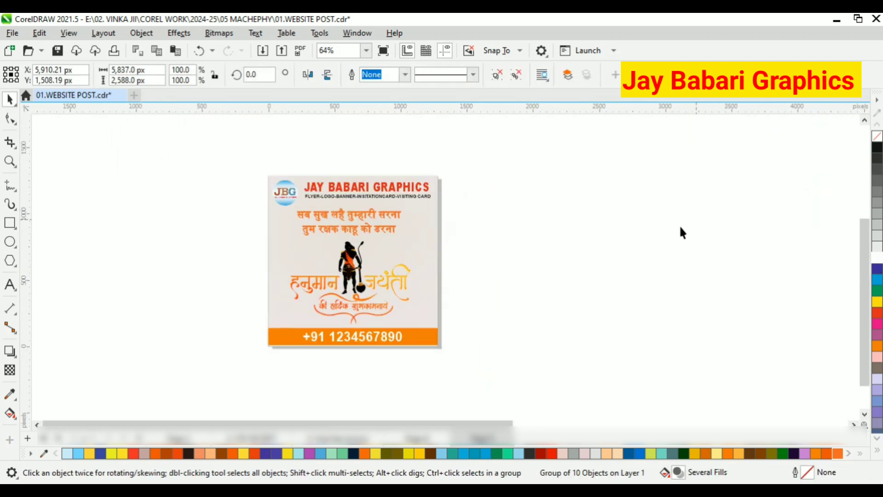
{"action": "scroll", "coordinate": [415, 287], "scroll_direction": "up", "scroll_amount": 4}
{"action": "left_click", "coordinate": [321, 265]}
{"action": "scroll", "coordinate": [321, 262], "scroll_direction": "up", "scroll_amount": 1}
{"action": "key", "text": "Escape"}
{"action": "left_click", "coordinate": [466, 225]}
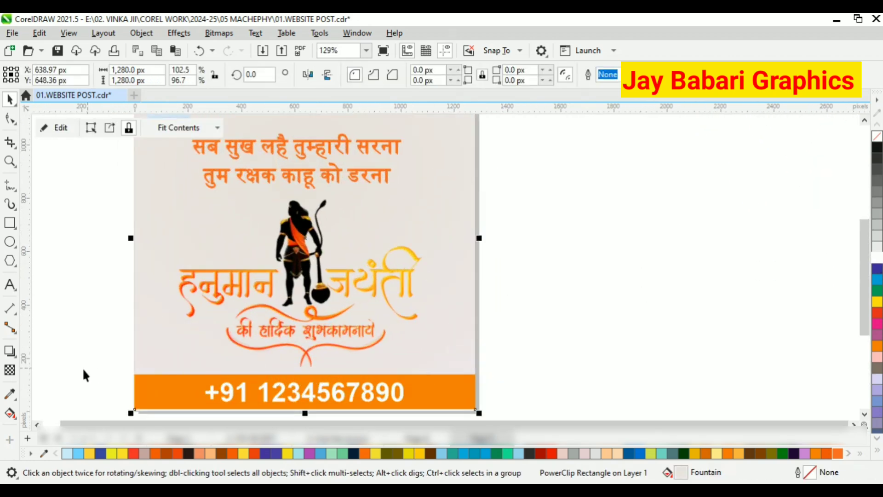
{"action": "double_click", "coordinate": [681, 473]}
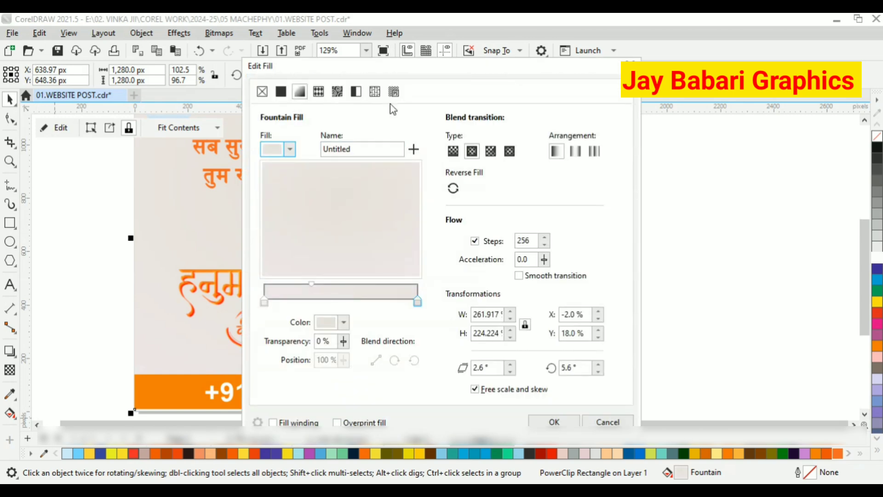
{"action": "left_click_drag", "start_coordinate": [432, 61], "coordinate": [647, 69]}
{"action": "key", "text": "Escape"}
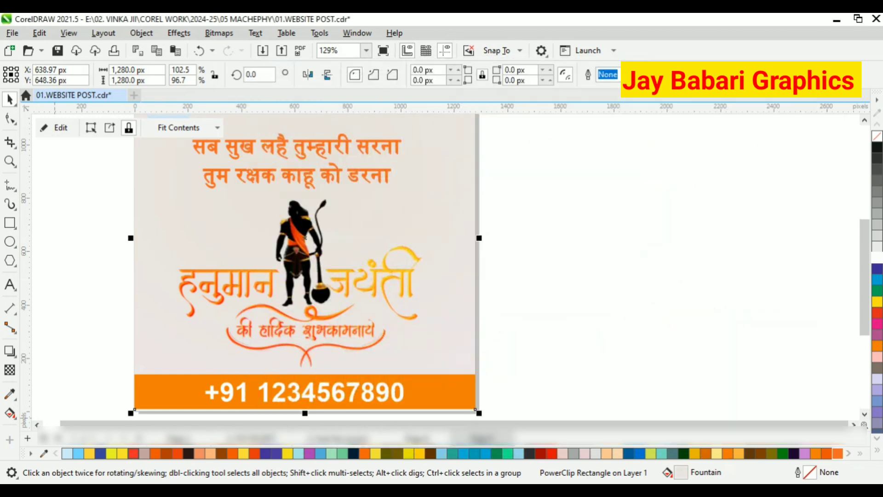
- Try a light orange for the centre colour of the background's fountain fill, and undo it
{"action": "left_click", "coordinate": [10, 413]}
{"action": "left_click", "coordinate": [297, 178]}
{"action": "left_click", "coordinate": [264, 192]}
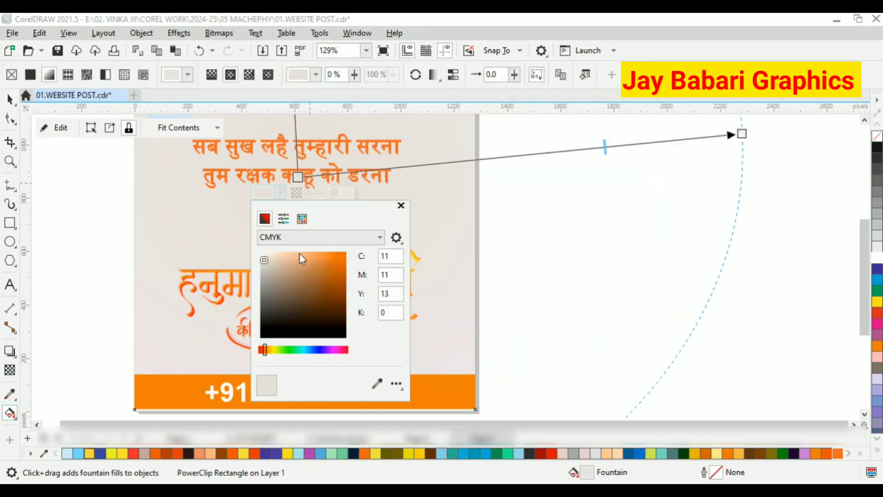
{"action": "left_click", "coordinate": [299, 261]}
{"action": "left_click", "coordinate": [506, 239]}
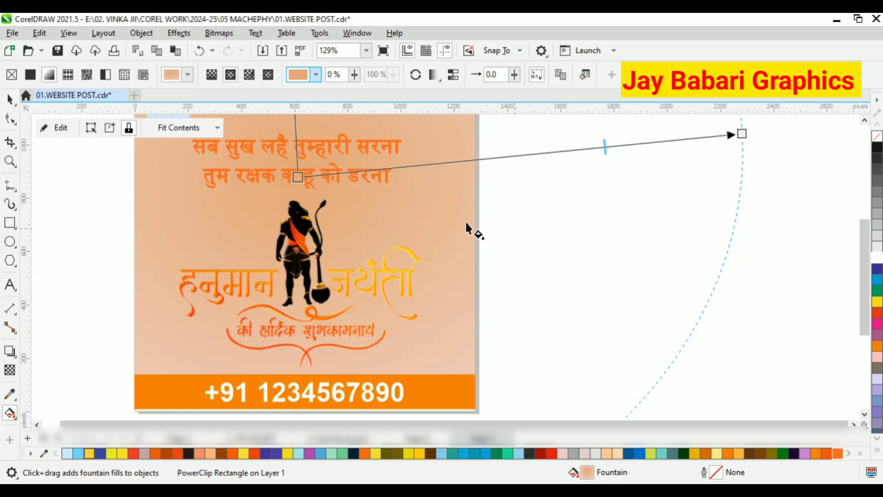
{"action": "left_click", "coordinate": [9, 100]}
{"action": "key", "text": "ctrl+z"}
- Recolour the outer end of the background's elliptical fountain fill to orange
{"action": "left_click", "coordinate": [10, 413]}
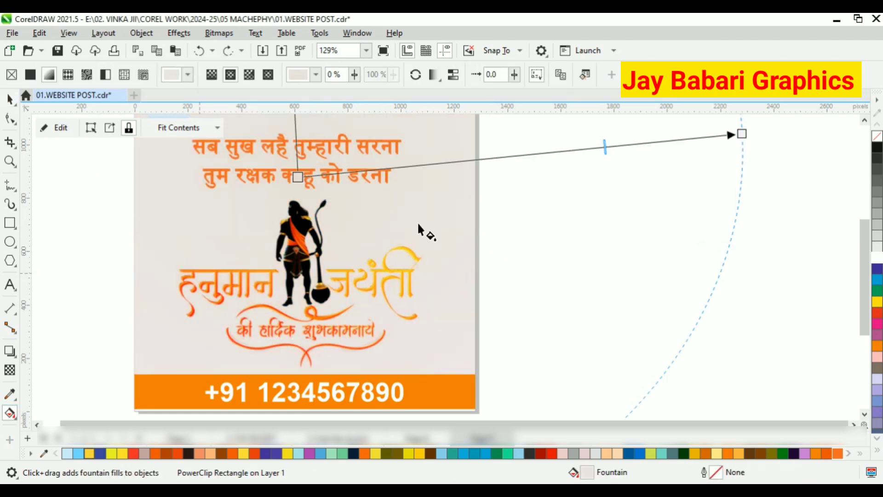
{"action": "left_click", "coordinate": [741, 134]}
{"action": "left_click", "coordinate": [726, 149]}
{"action": "left_click", "coordinate": [716, 306]}
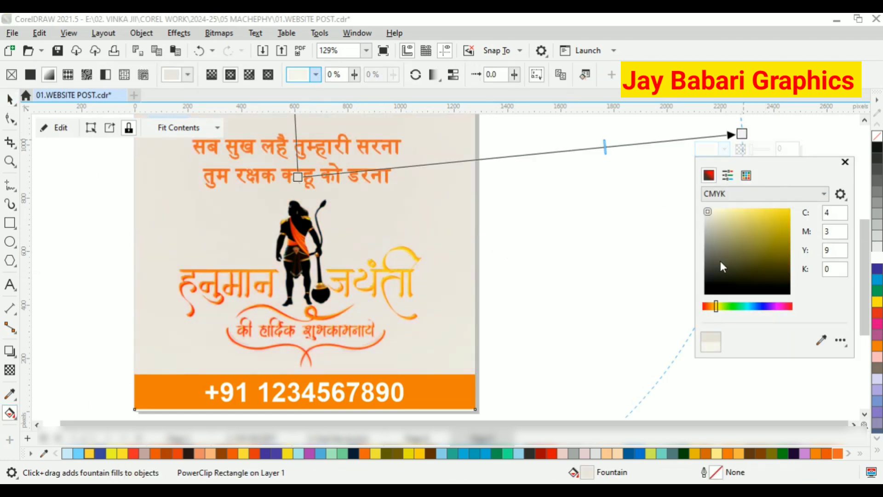
{"action": "left_click", "coordinate": [721, 225]}
{"action": "left_click", "coordinate": [751, 219]}
{"action": "left_click", "coordinate": [711, 306]}
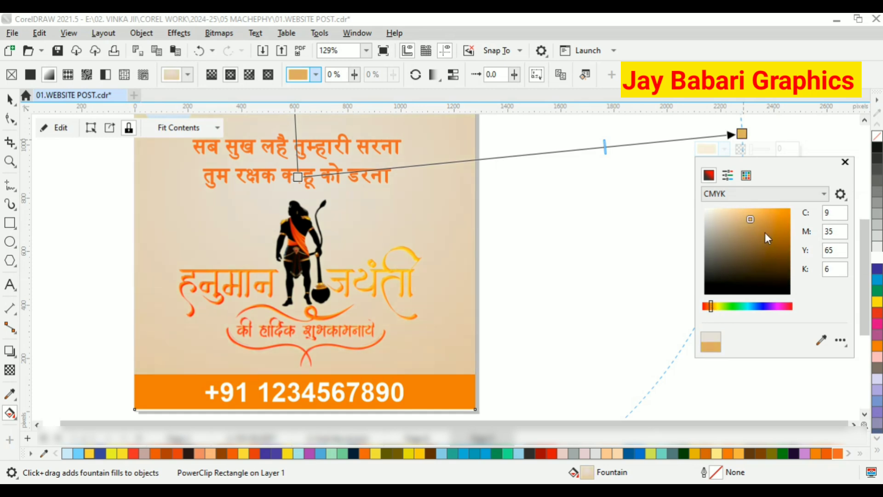
{"action": "left_click", "coordinate": [721, 233]}
- Try shrinking and repositioning the background's elliptical fountain fill, and undo those changes
{"action": "left_click", "coordinate": [749, 133]}
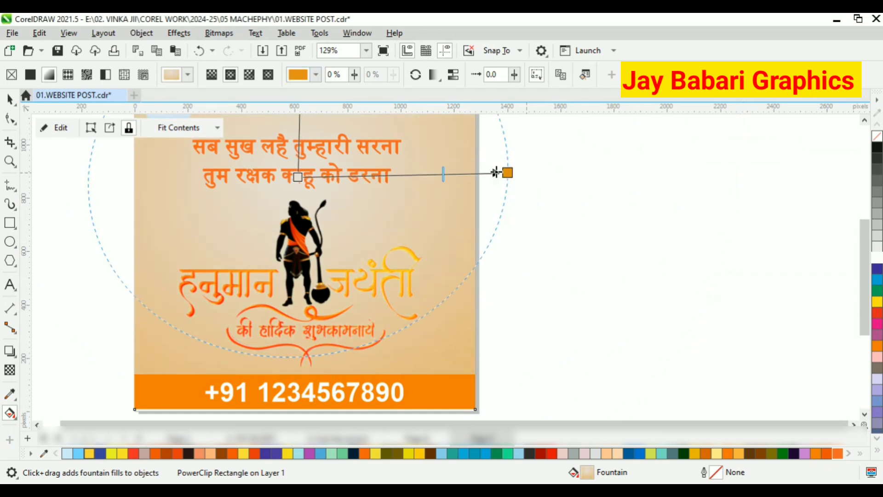
{"action": "scroll", "coordinate": [359, 250], "scroll_direction": "down", "scroll_amount": 2}
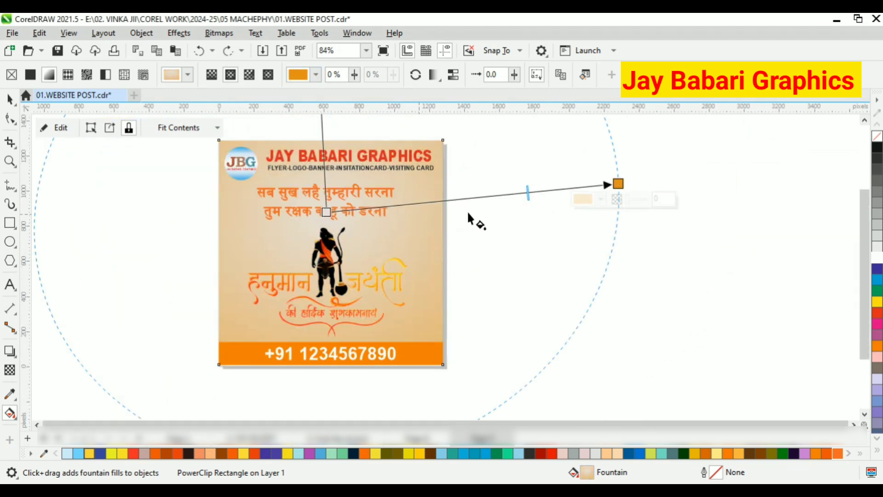
{"action": "left_click_drag", "start_coordinate": [618, 183], "coordinate": [360, 135]}
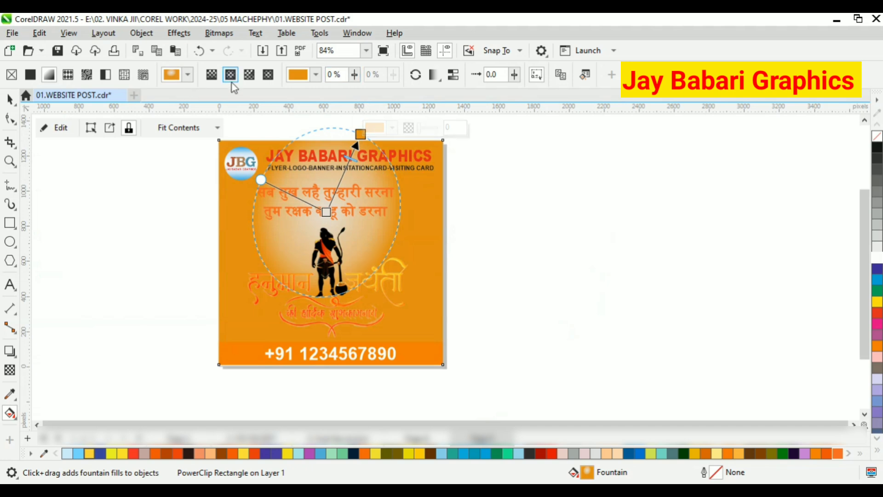
{"action": "left_click", "coordinate": [436, 76]}
{"action": "left_click_drag", "start_coordinate": [597, 203], "coordinate": [601, 201]}
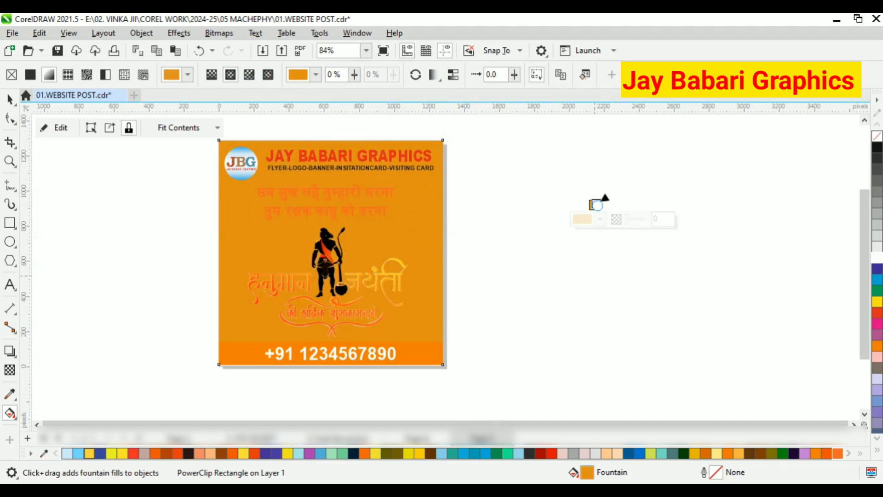
{"action": "double_click", "coordinate": [588, 470]}
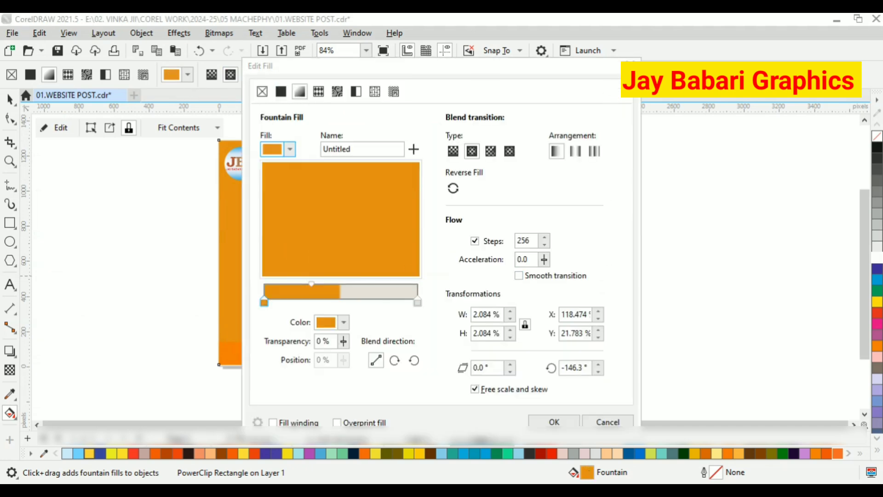
{"action": "left_click", "coordinate": [631, 65]}
{"action": "key", "text": "ctrl+z"}
{"action": "key", "text": "ctrl+z"}
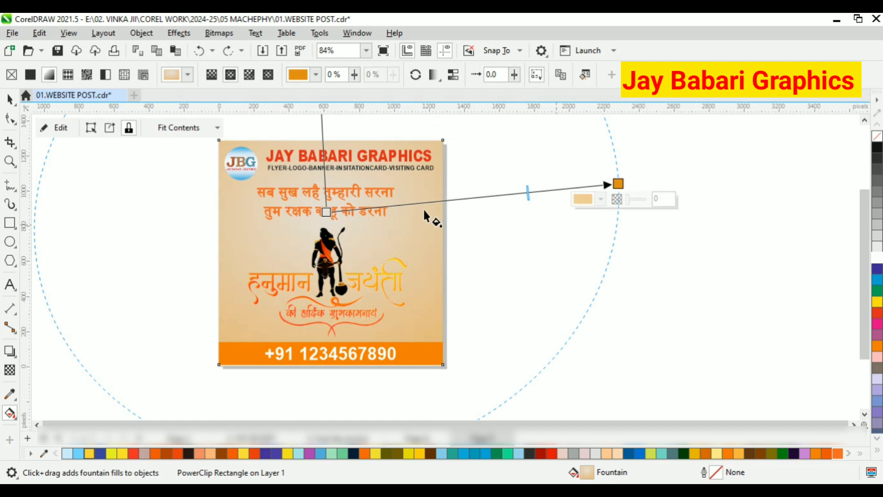
- Move the centre of the background's elliptical fountain fill down to offsets of X -1.0 % and Y -5.0 %
{"action": "left_click", "coordinate": [10, 100]}
{"action": "left_click", "coordinate": [681, 280]}
{"action": "left_click", "coordinate": [426, 264]}
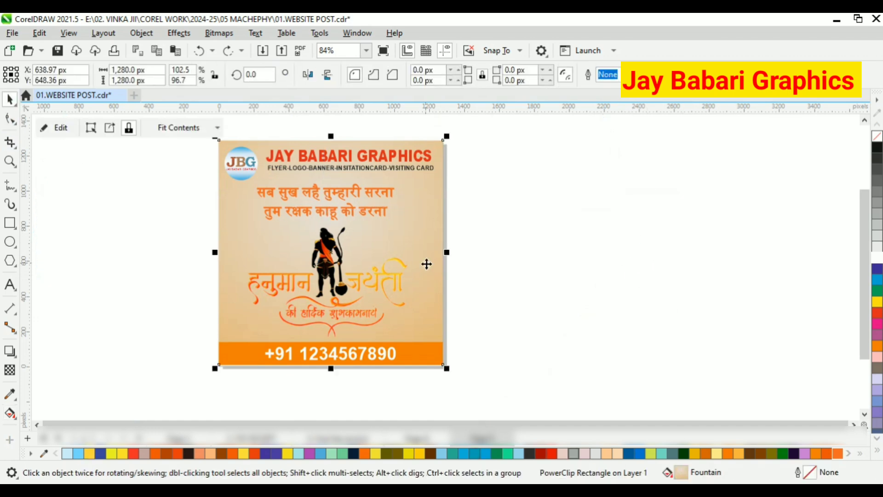
{"action": "double_click", "coordinate": [681, 473]}
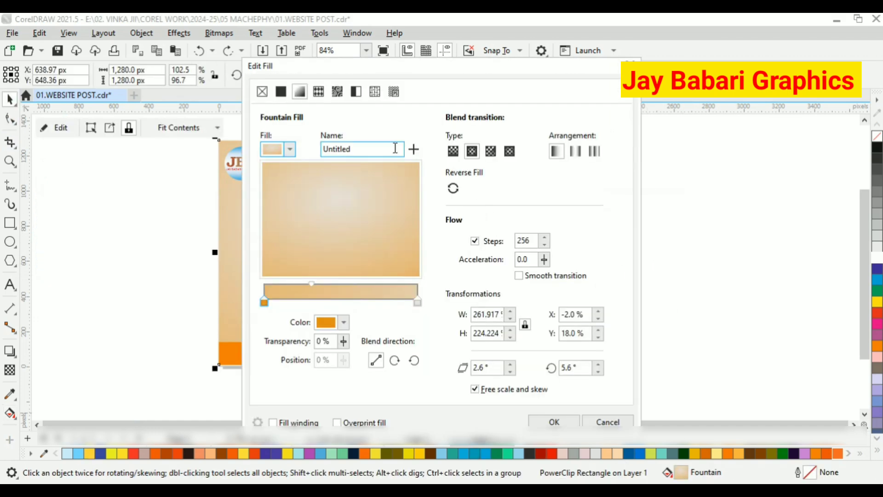
{"action": "left_click_drag", "start_coordinate": [460, 74], "coordinate": [590, 93]}
{"action": "left_click_drag", "start_coordinate": [470, 207], "coordinate": [472, 245]}
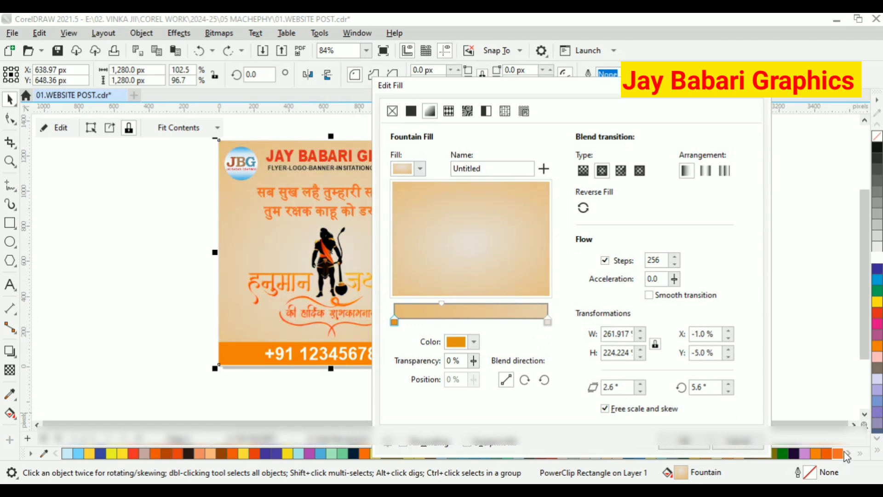
{"action": "left_click", "coordinate": [684, 441]}
- Enlarge the Hanuman Jayanti artwork slightly to about 980 × 767 px
{"action": "scroll", "coordinate": [404, 277], "scroll_direction": "up", "scroll_amount": 3}
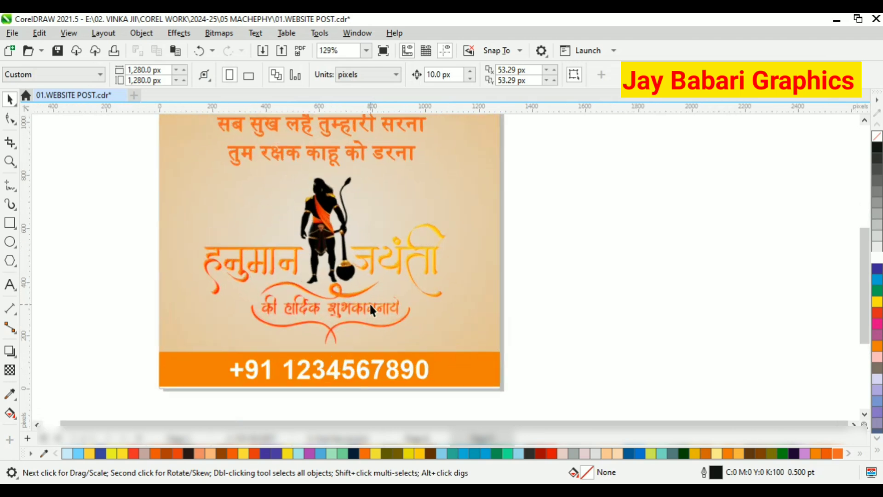
{"action": "left_click", "coordinate": [369, 302]}
{"action": "left_click_drag", "start_coordinate": [453, 357], "coordinate": [457, 361]}
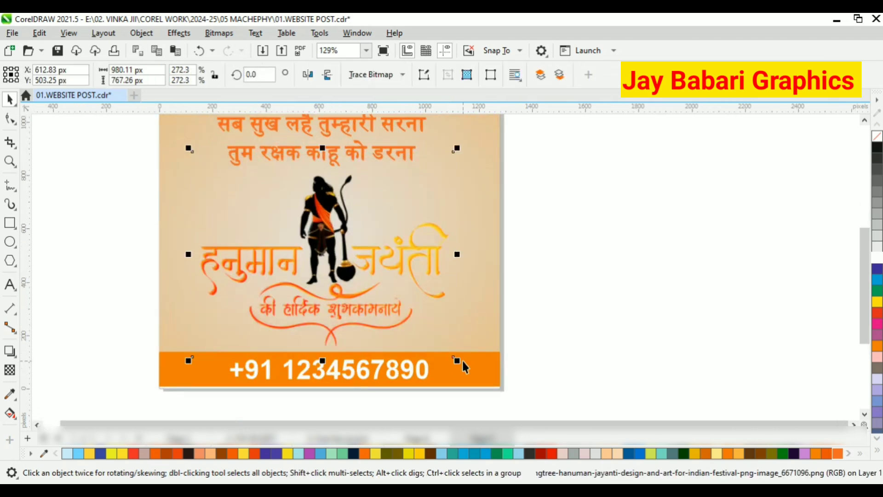
{"action": "left_click", "coordinate": [538, 351]}
{"action": "scroll", "coordinate": [357, 298], "scroll_direction": "down", "scroll_amount": 3}
{"action": "left_click_drag", "start_coordinate": [452, 330], "coordinate": [478, 373]}
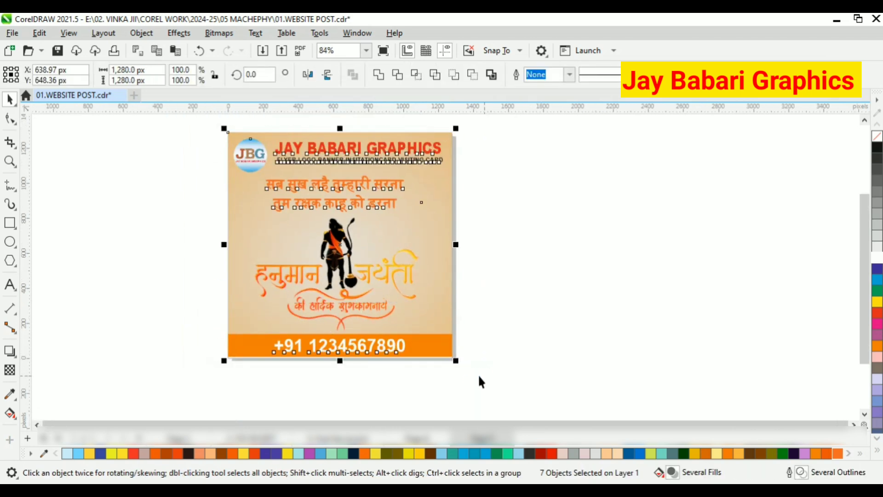
- Recolour the footer bar inside the background's PowerClip to dark brown and finish editing the PowerClip contents
{"action": "left_click", "coordinate": [426, 317]}
{"action": "left_click", "coordinate": [60, 128]}
{"action": "left_click", "coordinate": [447, 347]}
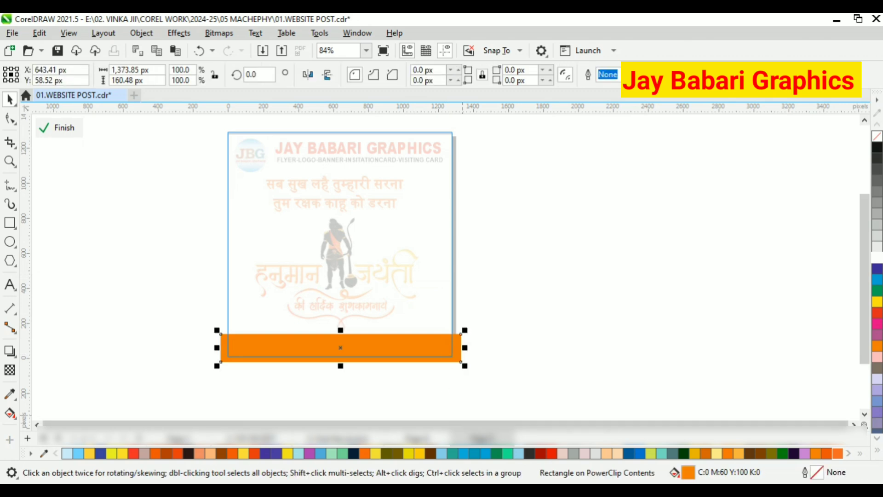
{"action": "double_click", "coordinate": [686, 473]}
{"action": "left_click", "coordinate": [292, 135]}
{"action": "left_click_drag", "start_coordinate": [386, 228], "coordinate": [400, 244]}
{"action": "left_click", "coordinate": [562, 420]}
{"action": "left_click", "coordinate": [177, 138]}
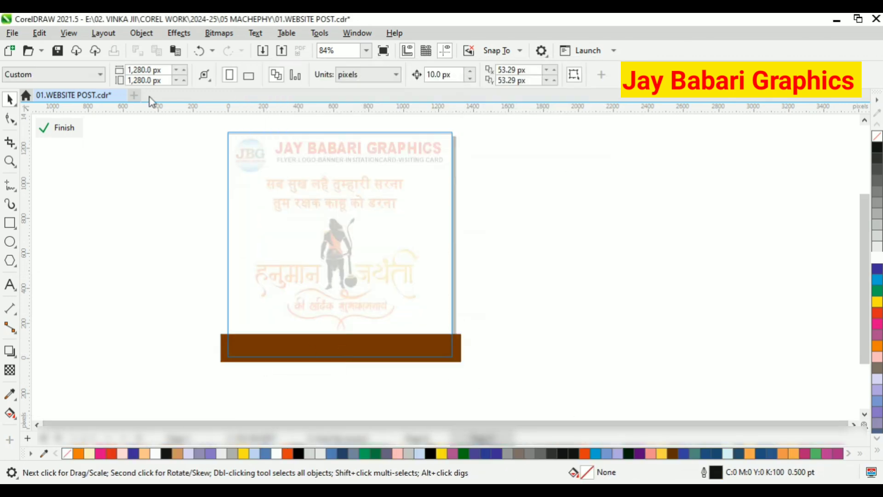
{"action": "left_click", "coordinate": [59, 126]}
- Try a dark brown fill on the JAY BABARI GRAPHICS header, and undo it
{"action": "left_click", "coordinate": [358, 149]}
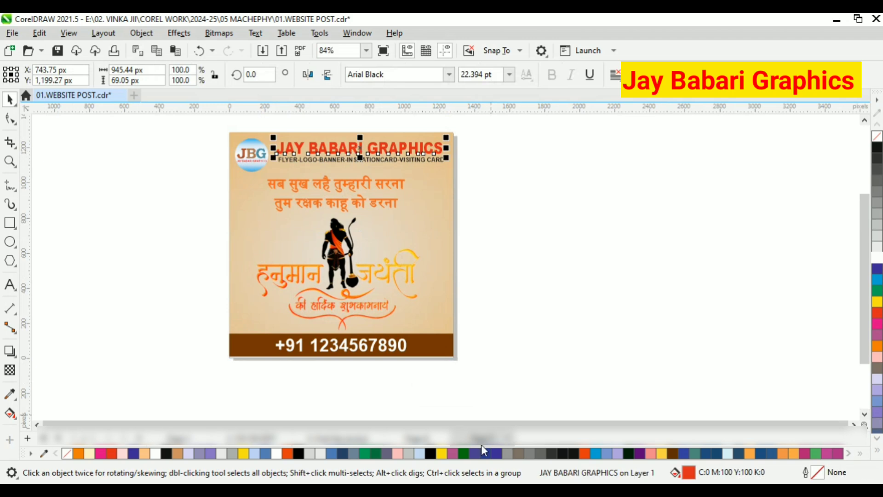
{"action": "left_click", "coordinate": [672, 454]}
{"action": "left_click", "coordinate": [503, 248]}
{"action": "scroll", "coordinate": [373, 165], "scroll_direction": "up", "scroll_amount": 1}
{"action": "left_click", "coordinate": [373, 160]}
{"action": "left_click", "coordinate": [501, 168]}
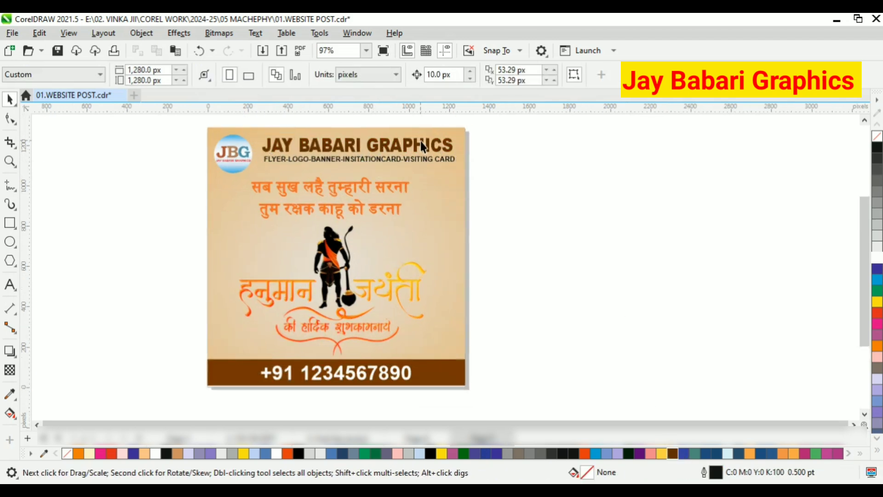
{"action": "key", "text": "ctrl+z"}
{"action": "left_click", "coordinate": [566, 254]}
{"action": "scroll", "coordinate": [255, 170], "scroll_direction": "down", "scroll_amount": 1}
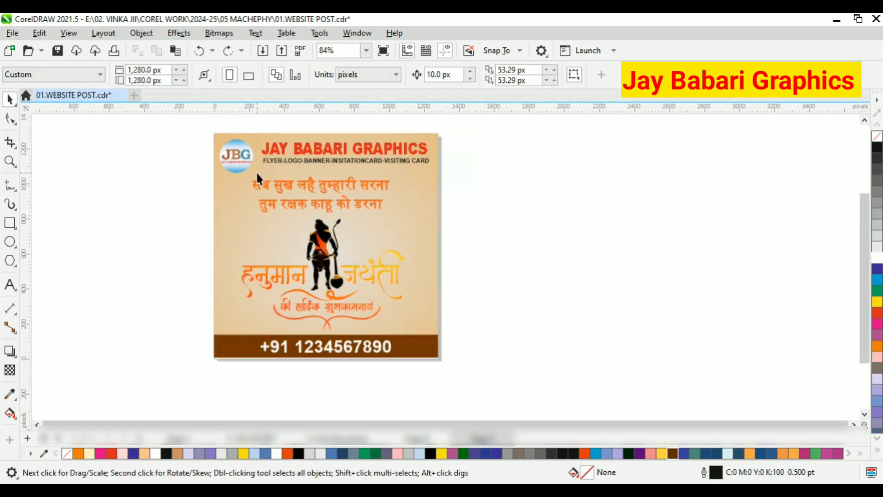
- Try orange and cyan on the services line under the company header, and settle on a dark blue fill
{"action": "scroll", "coordinate": [138, 188], "scroll_direction": "up", "scroll_amount": 1}
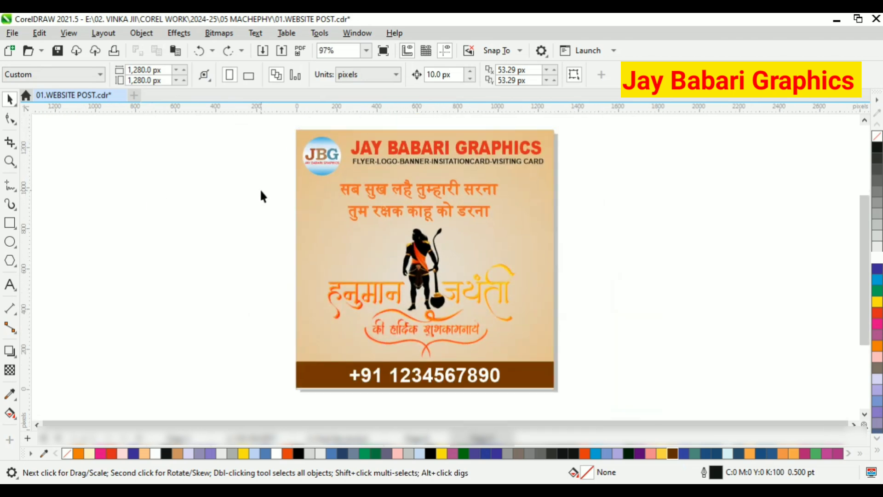
{"action": "left_click", "coordinate": [423, 161]}
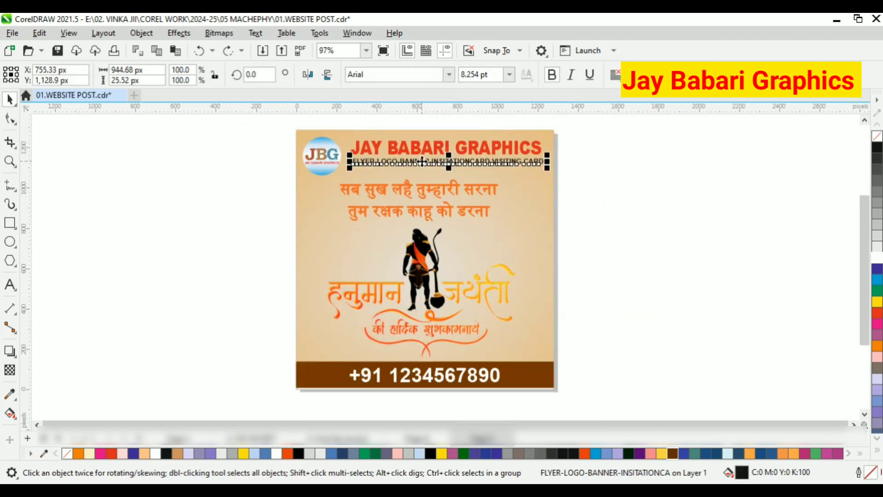
{"action": "left_click", "coordinate": [877, 346]}
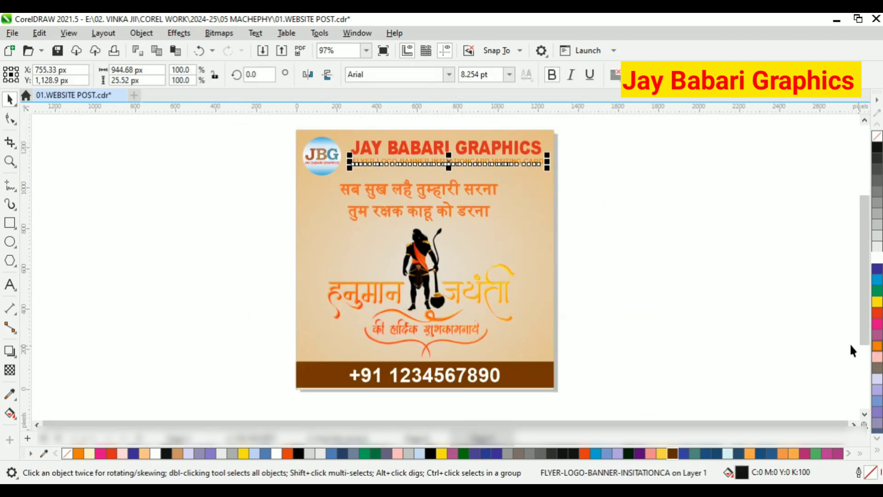
{"action": "left_click", "coordinate": [596, 453]}
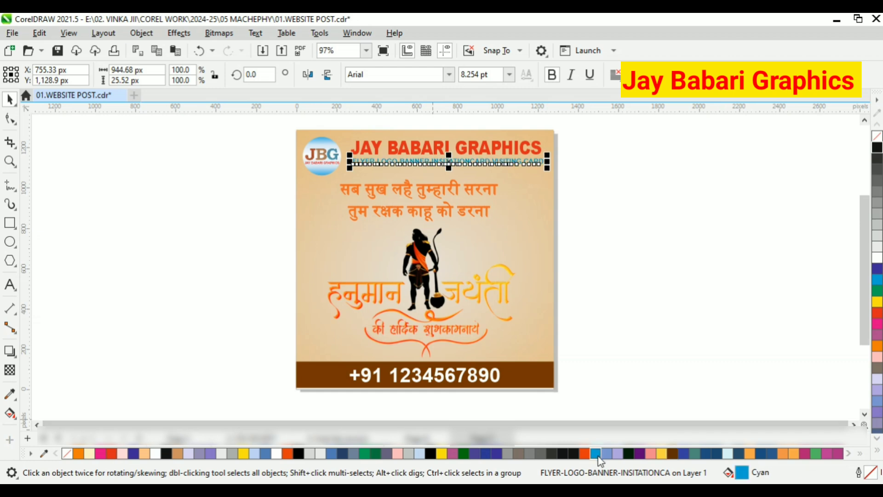
{"action": "left_click", "coordinate": [716, 454]}
{"action": "left_click", "coordinate": [765, 453]}
{"action": "key", "text": "Escape"}
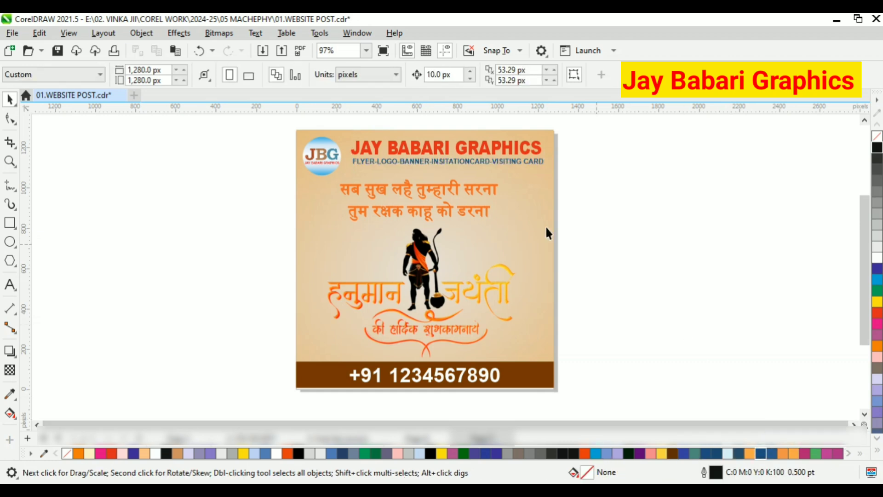
{"action": "scroll", "coordinate": [448, 162], "scroll_direction": "up", "scroll_amount": 1}
{"action": "scroll", "coordinate": [447, 162], "scroll_direction": "down", "scroll_amount": 1}
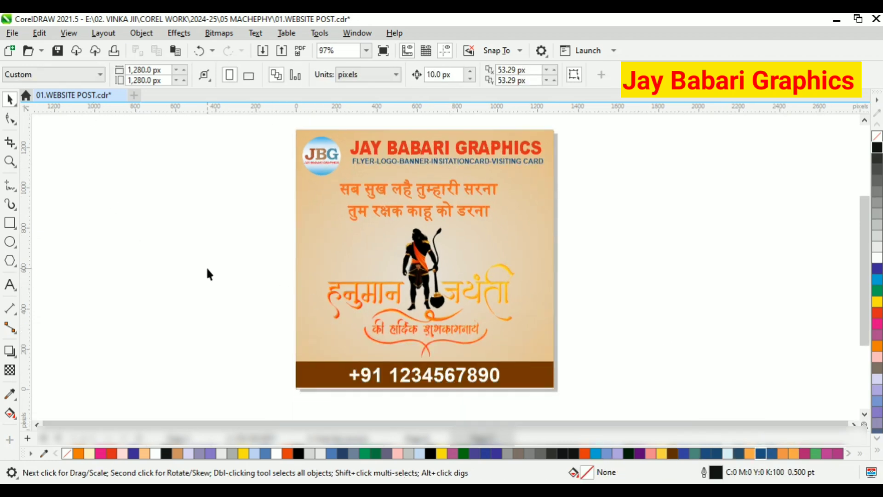